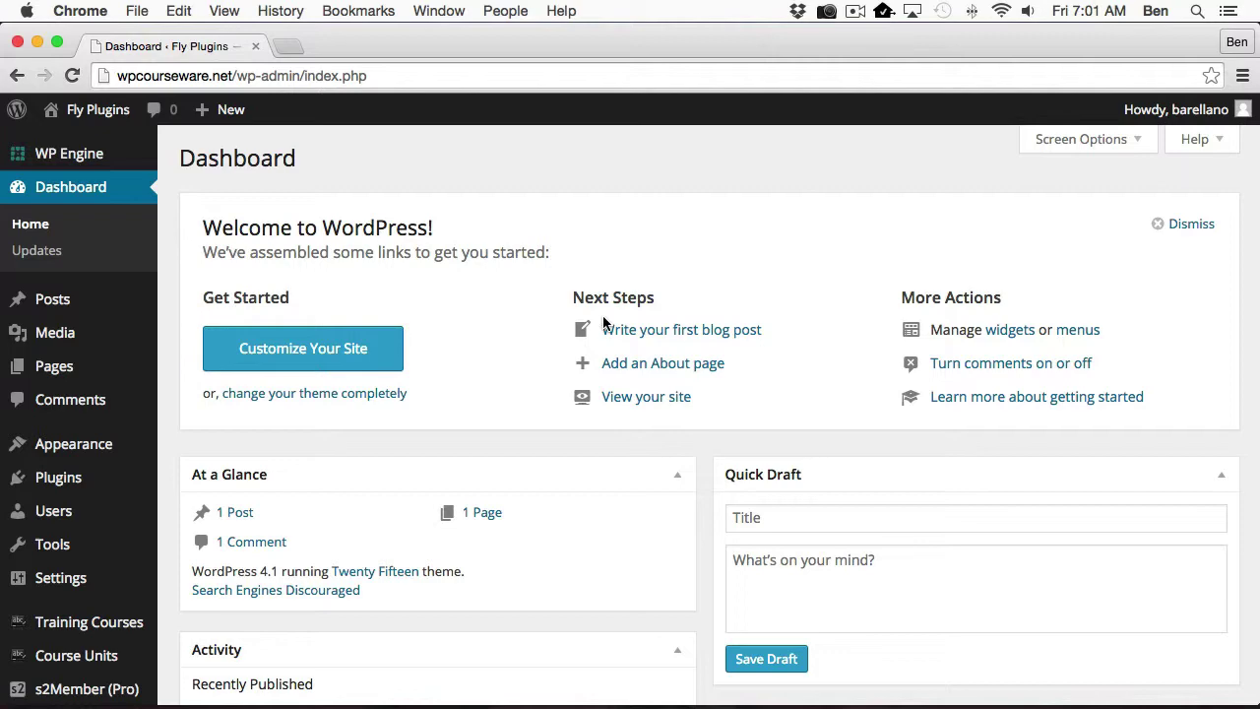
# Review the active plugins: WP Courseware, its s2Member add-on and s2Member Framework.
pyautogui.click(58, 476)
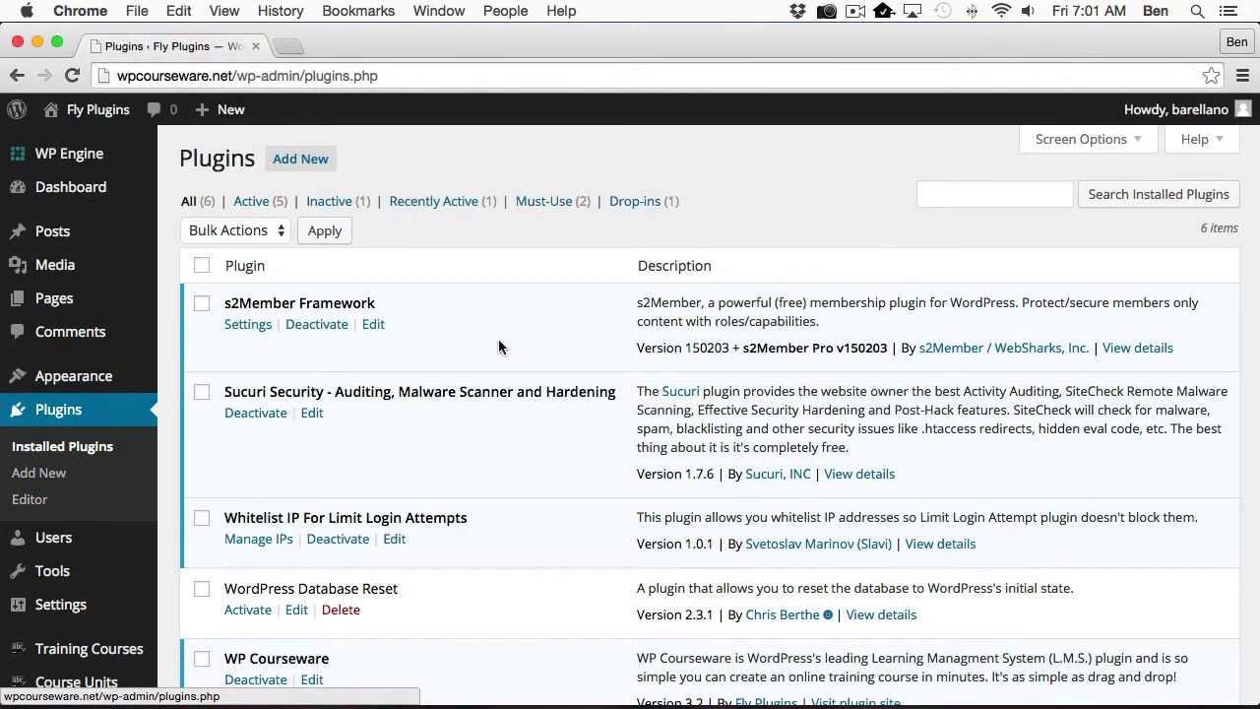
pyautogui.scroll(-5, 498, 339)
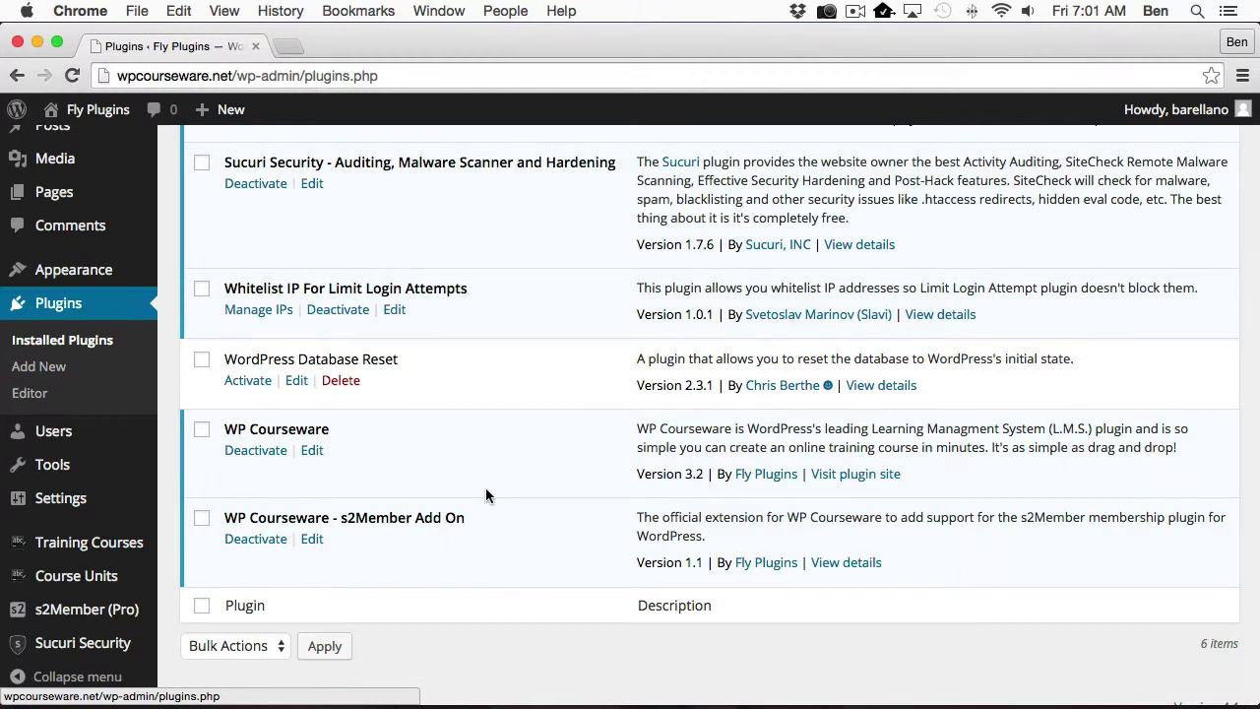
pyautogui.scroll(5, 486, 494)
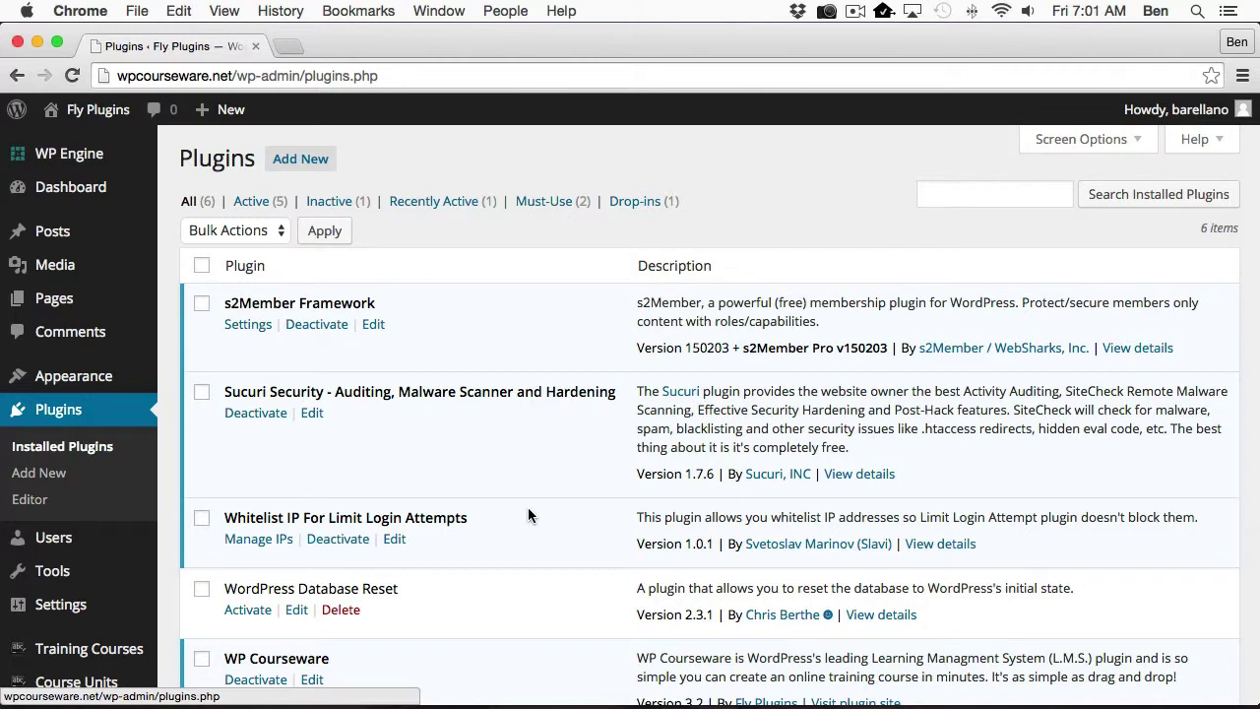
pyautogui.scroll(-5, 59, 571)
pyautogui.moveTo(60, 591)
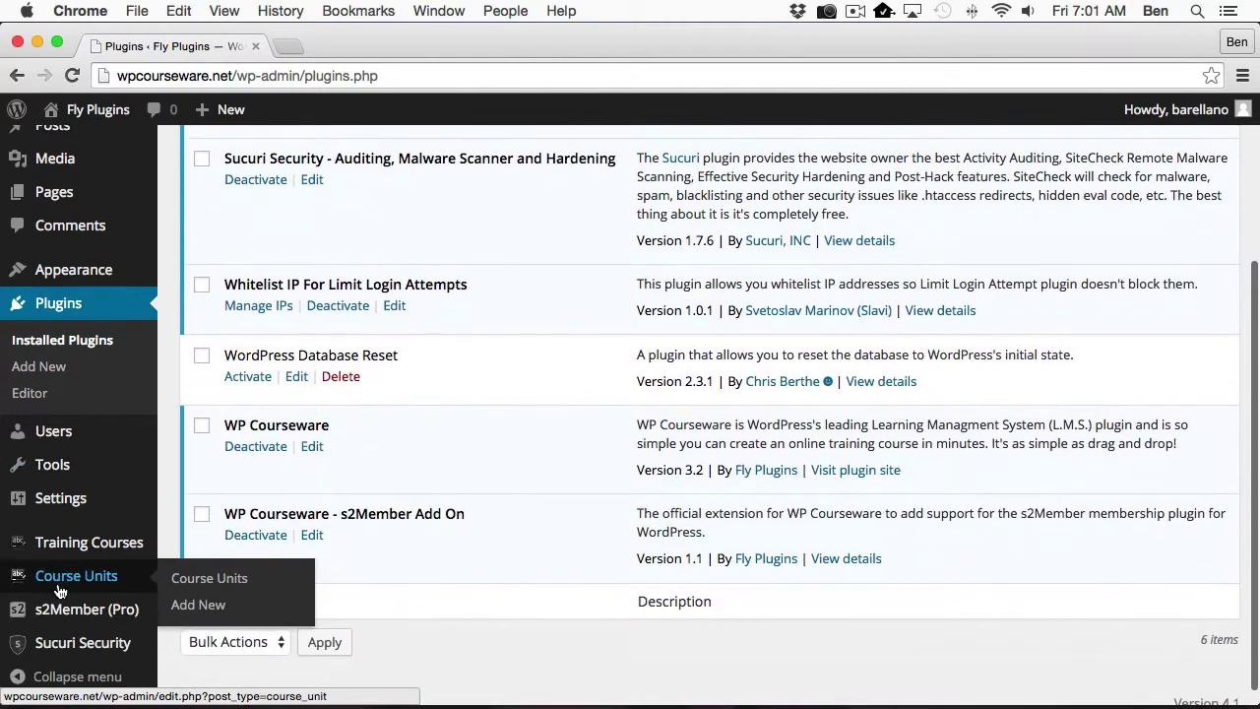
pyautogui.moveTo(65, 615)
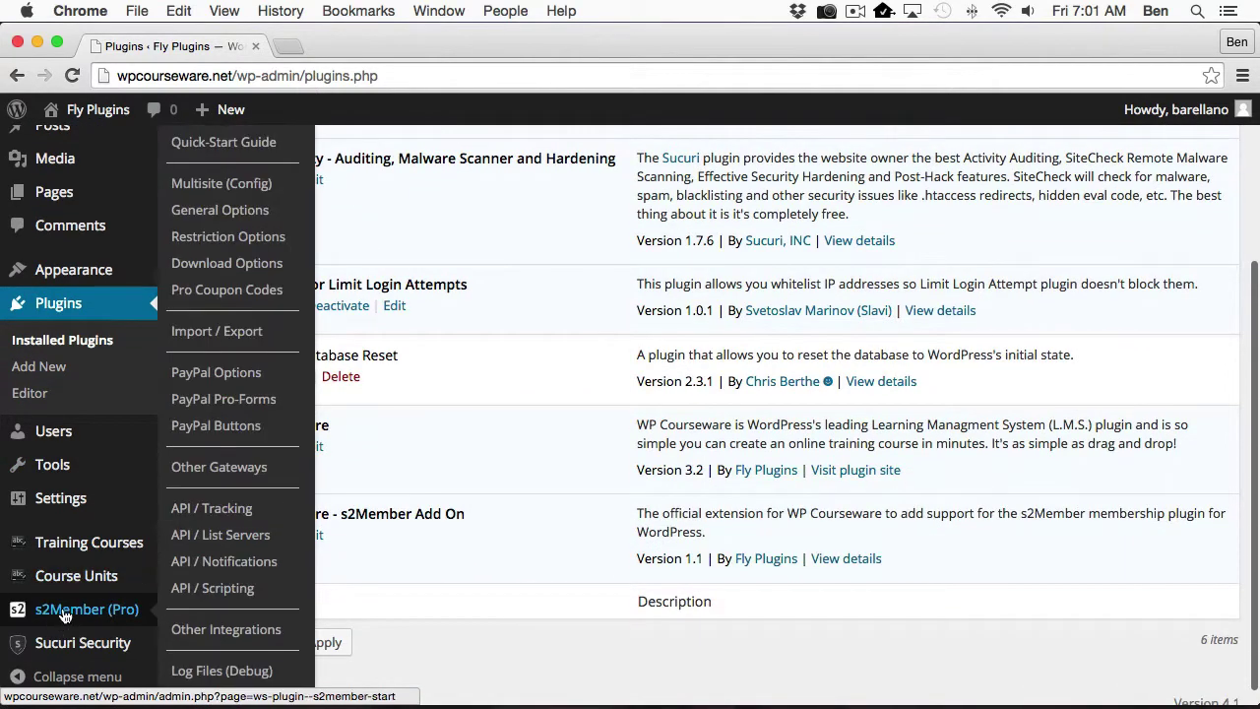
# In s2Member General Options, expand Membership Levels/Labels to view the Free Subscriber through Platinum labels.
pyautogui.click(237, 212)
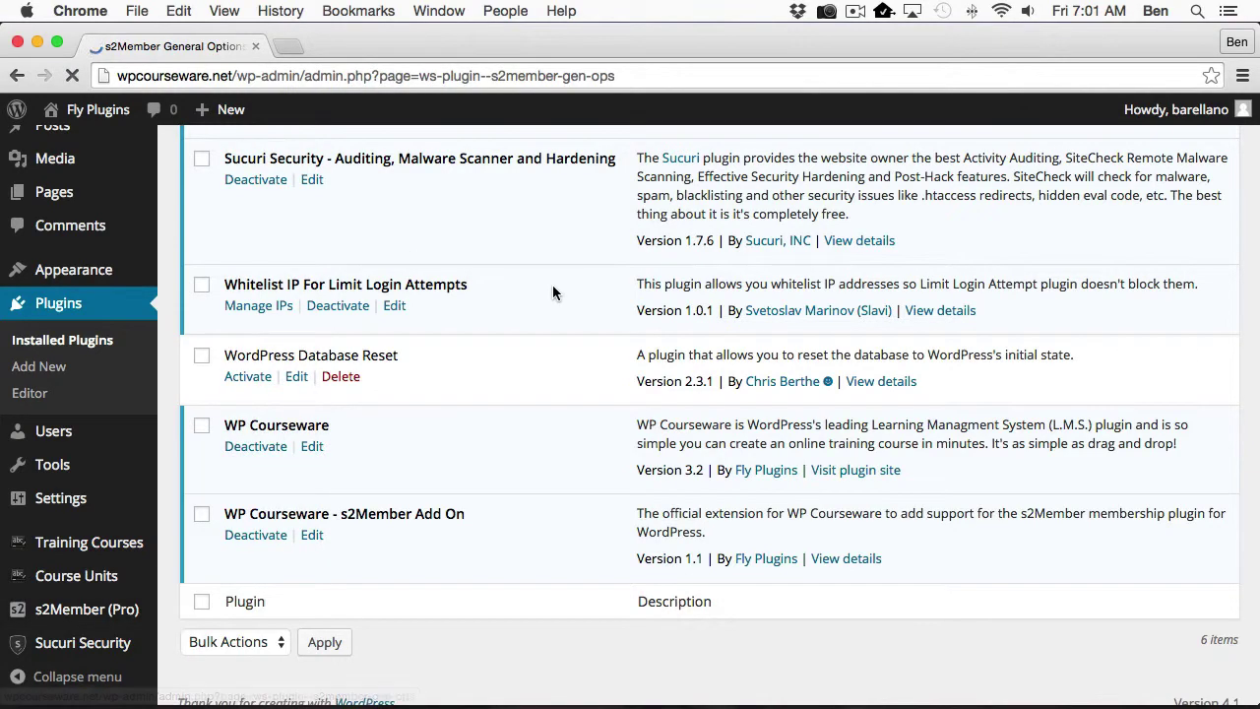
pyautogui.scroll(-5, 514, 464)
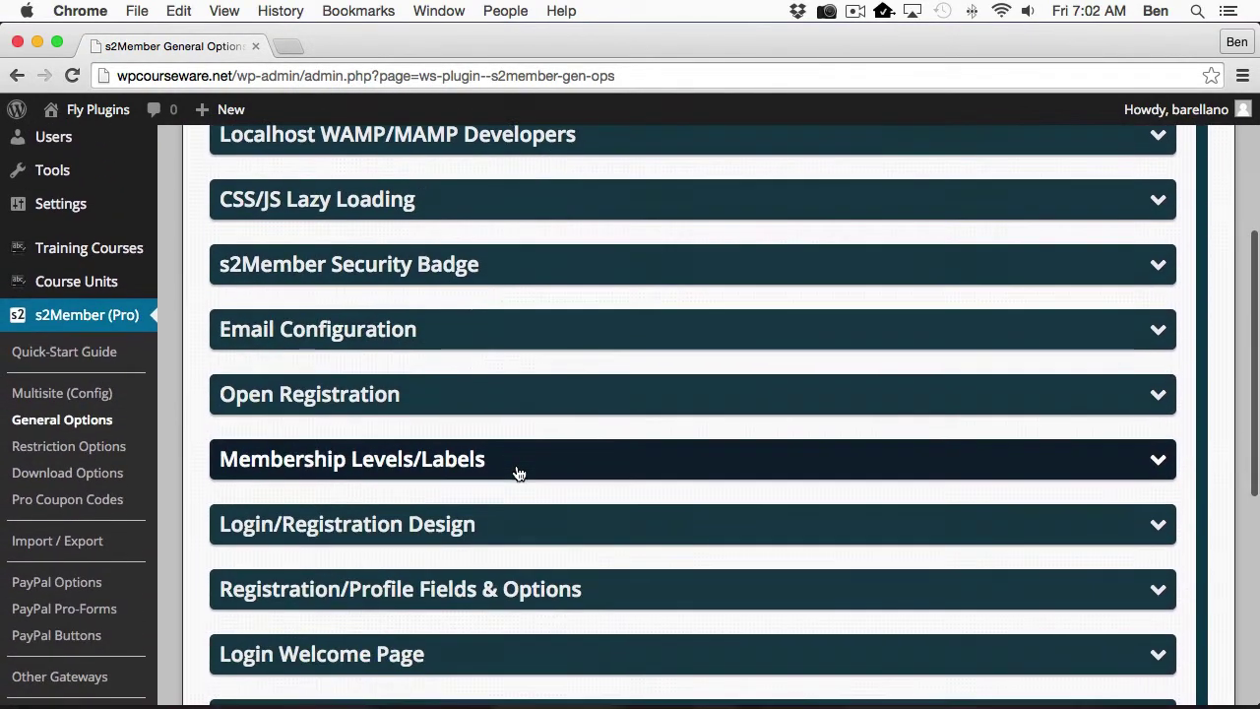
pyautogui.click(519, 460)
pyautogui.scroll(-8, 532, 413)
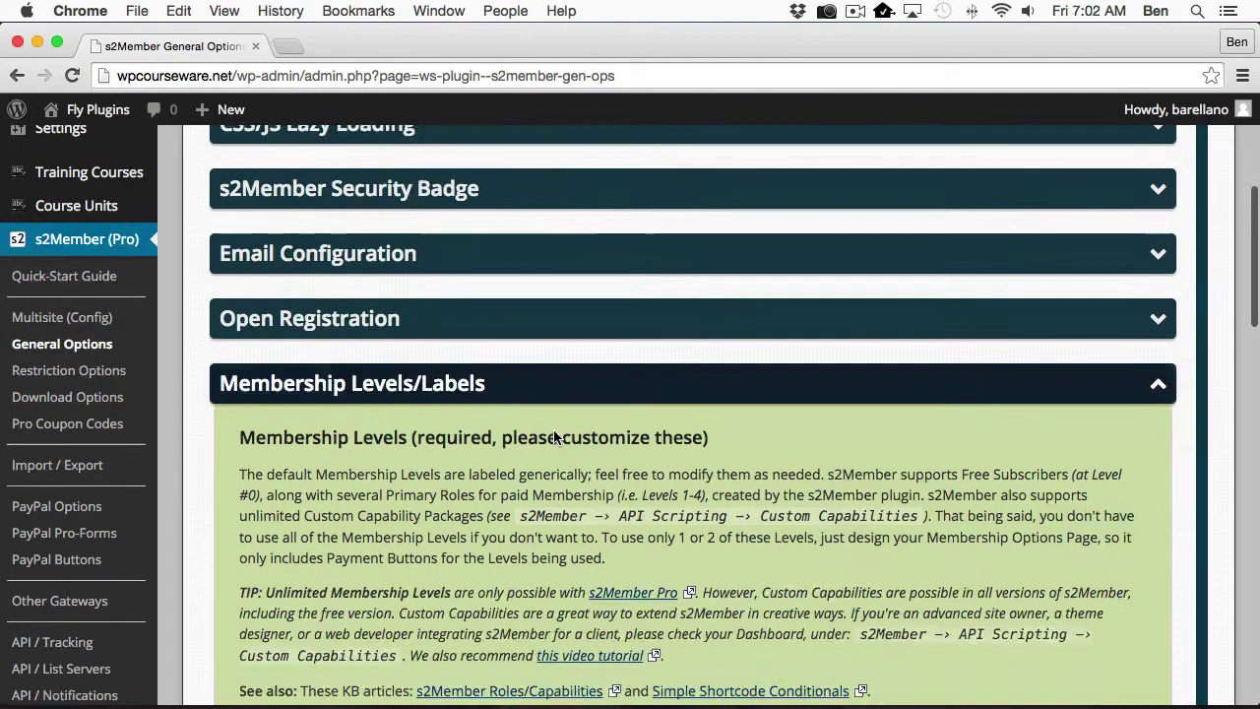
pyautogui.scroll(-5, 553, 436)
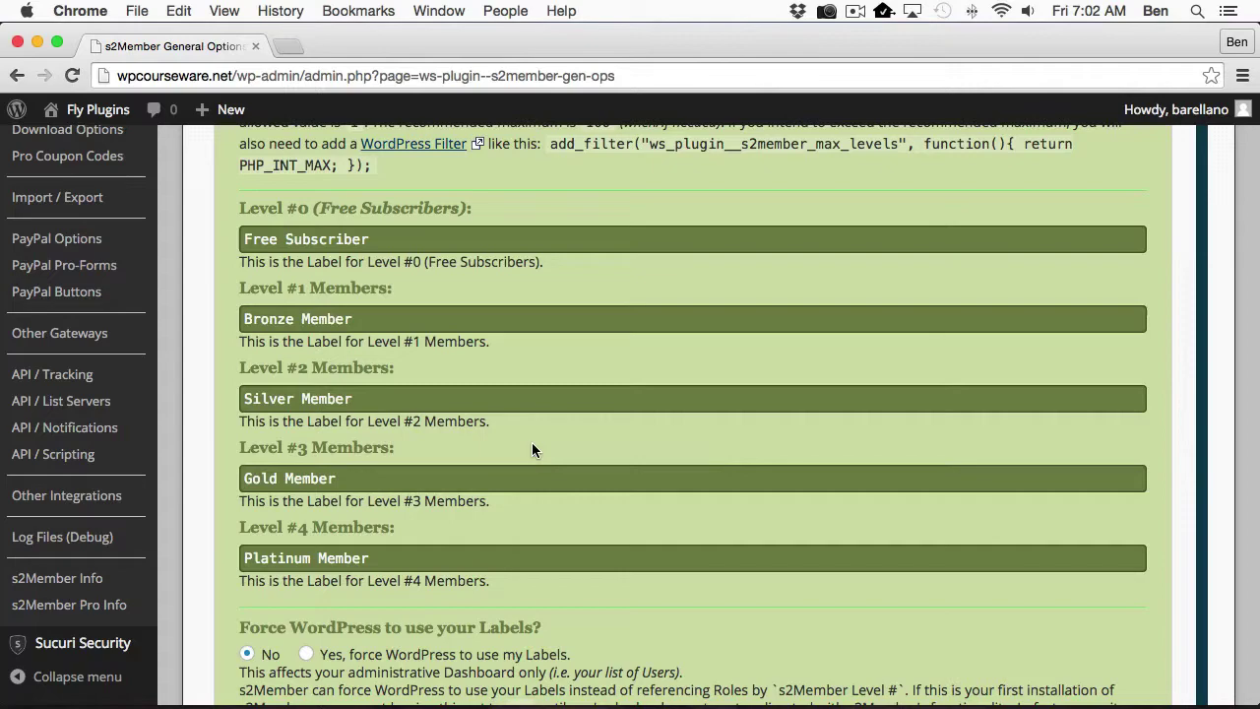
pyautogui.scroll(5, 103, 331)
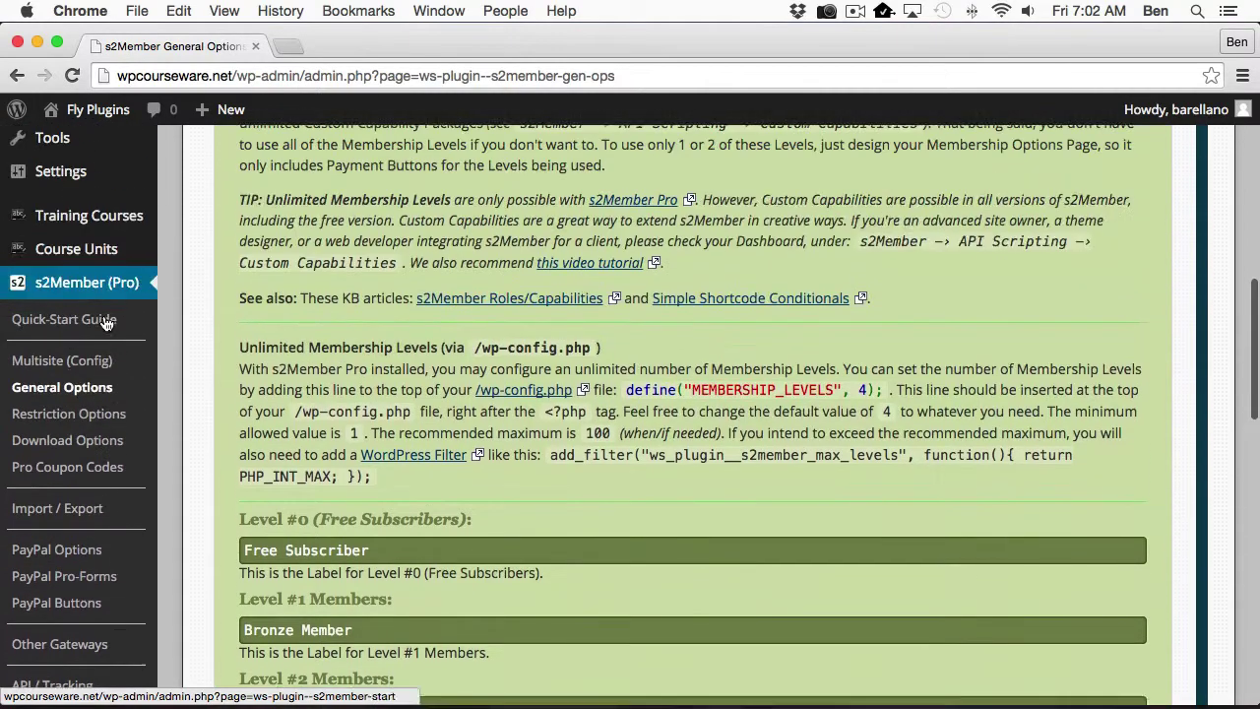
# Open Training Courses and scroll the list of Course A, B, C and Extra Course for B.
pyautogui.moveTo(103, 332)
pyautogui.click(197, 337)
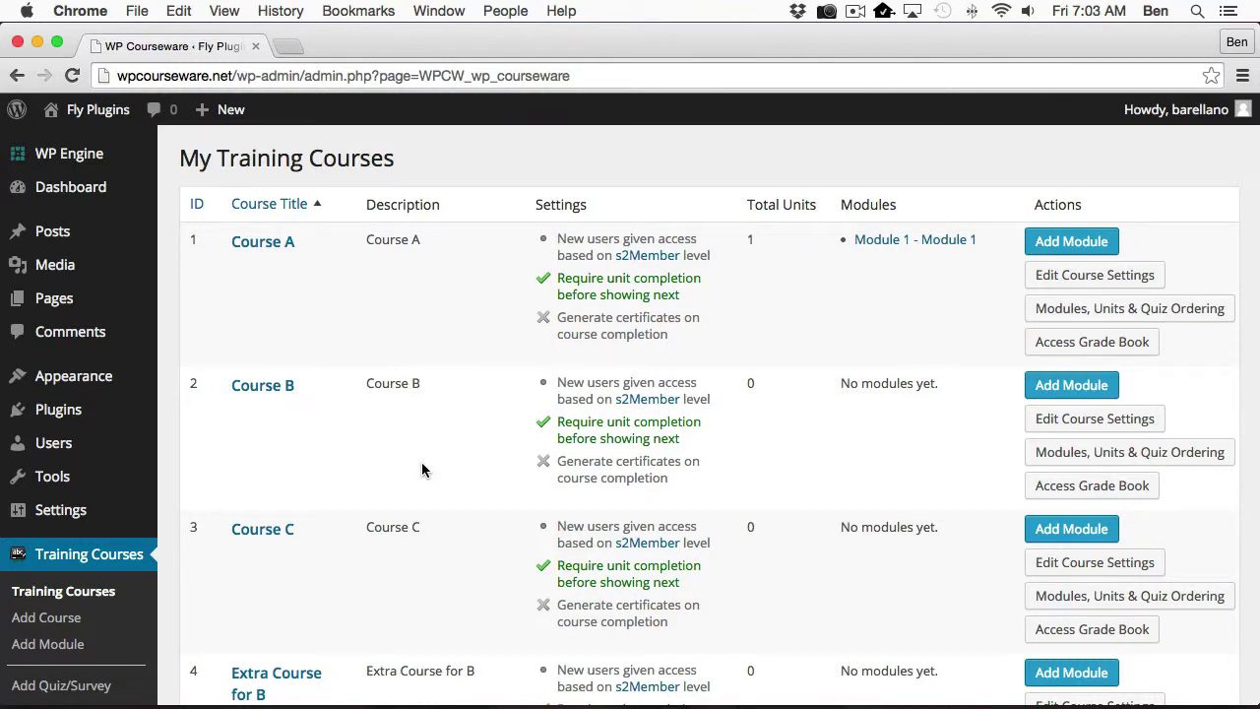
pyautogui.scroll(-5, 421, 470)
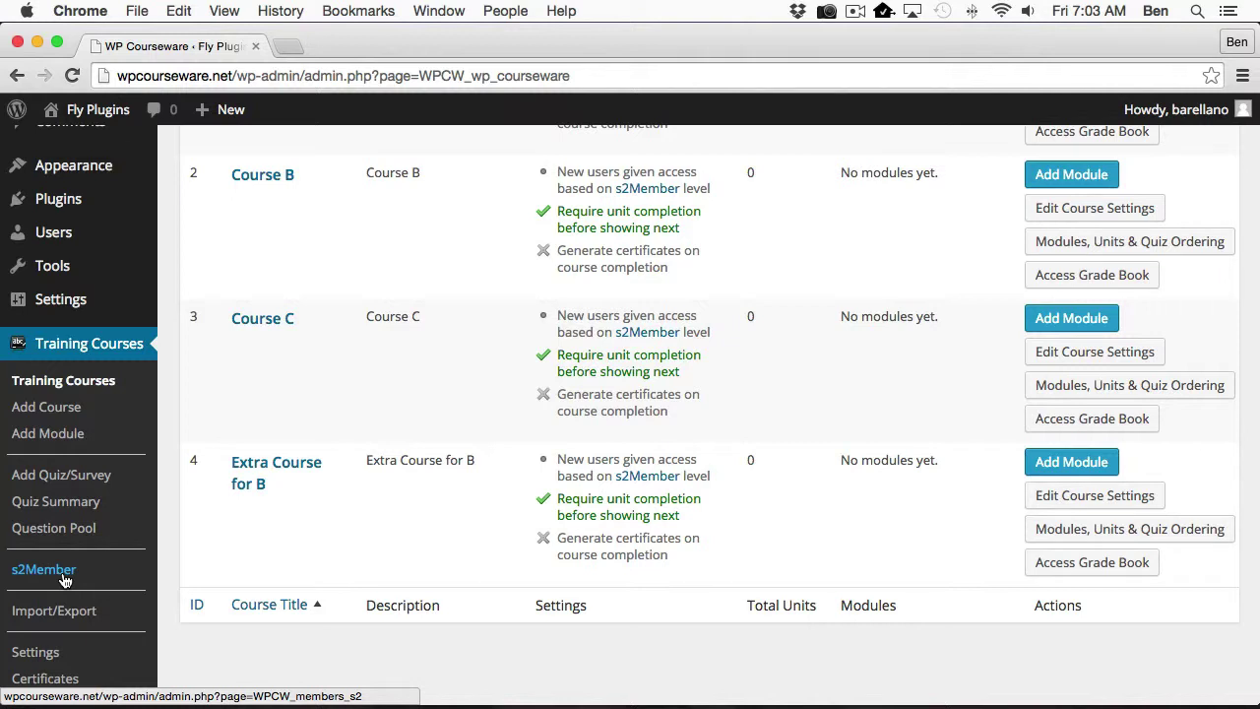
# Open the s2Member course access page: Bronze unlocks Course A, Silver Course B, Gold Course C.
pyautogui.click(62, 575)
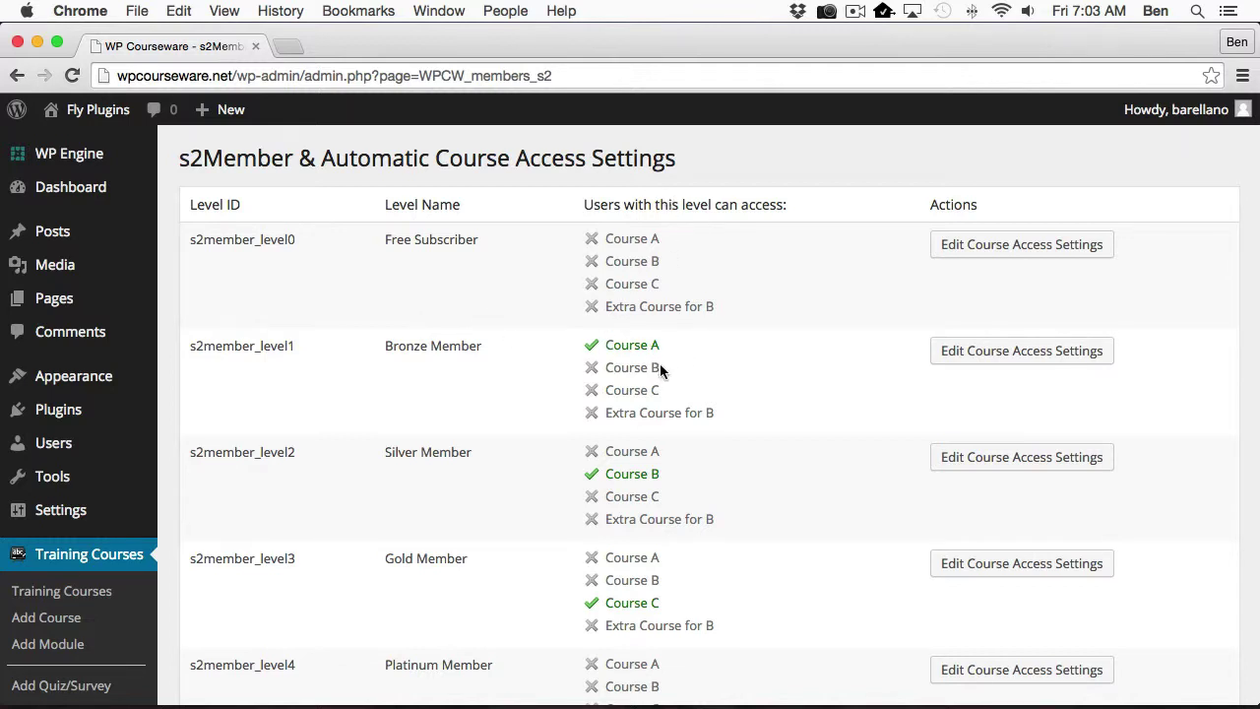
pyautogui.scroll(-1, 661, 367)
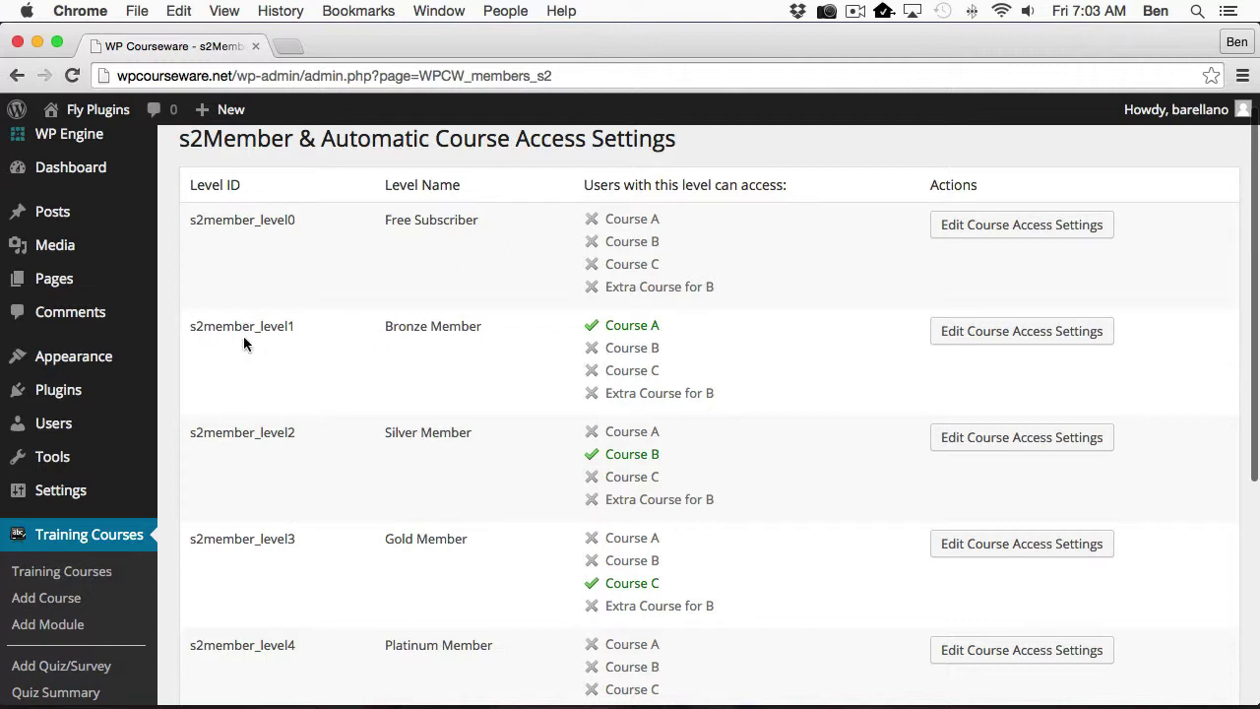
pyautogui.scroll(-3, 654, 383)
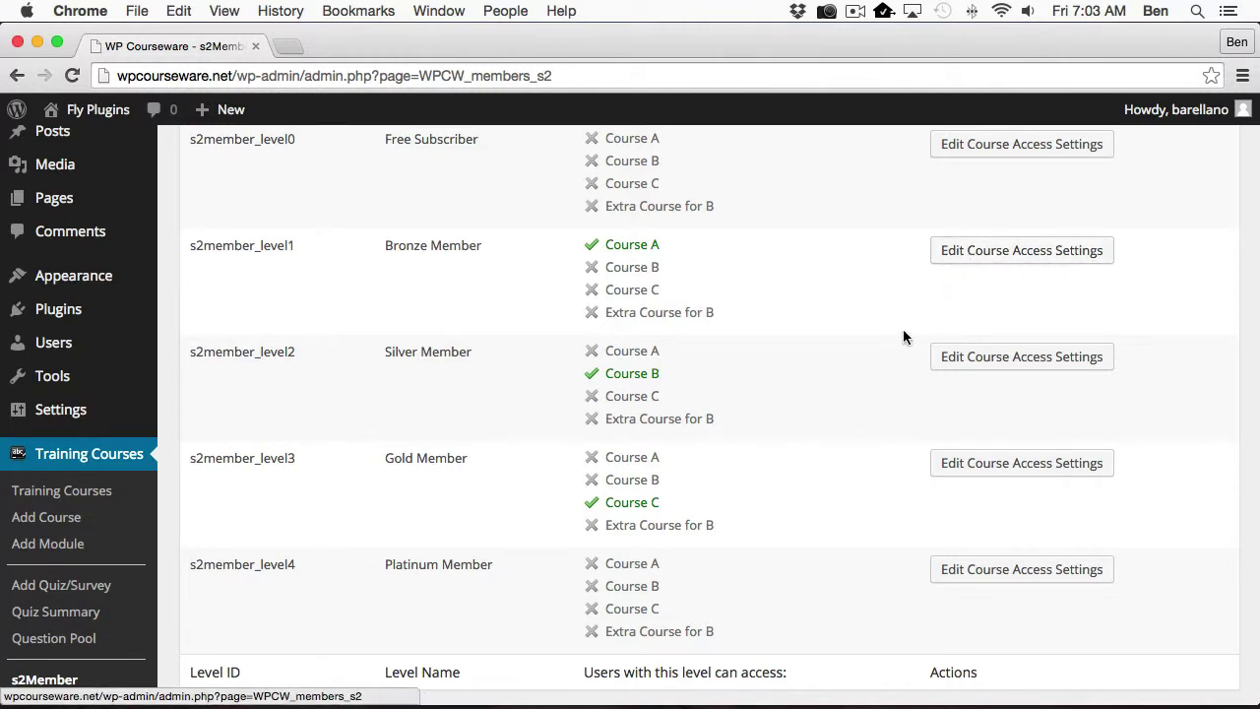
# Save the Silver Member level with only Course B allowed, then return to the access summary.
pyautogui.click(968, 365)
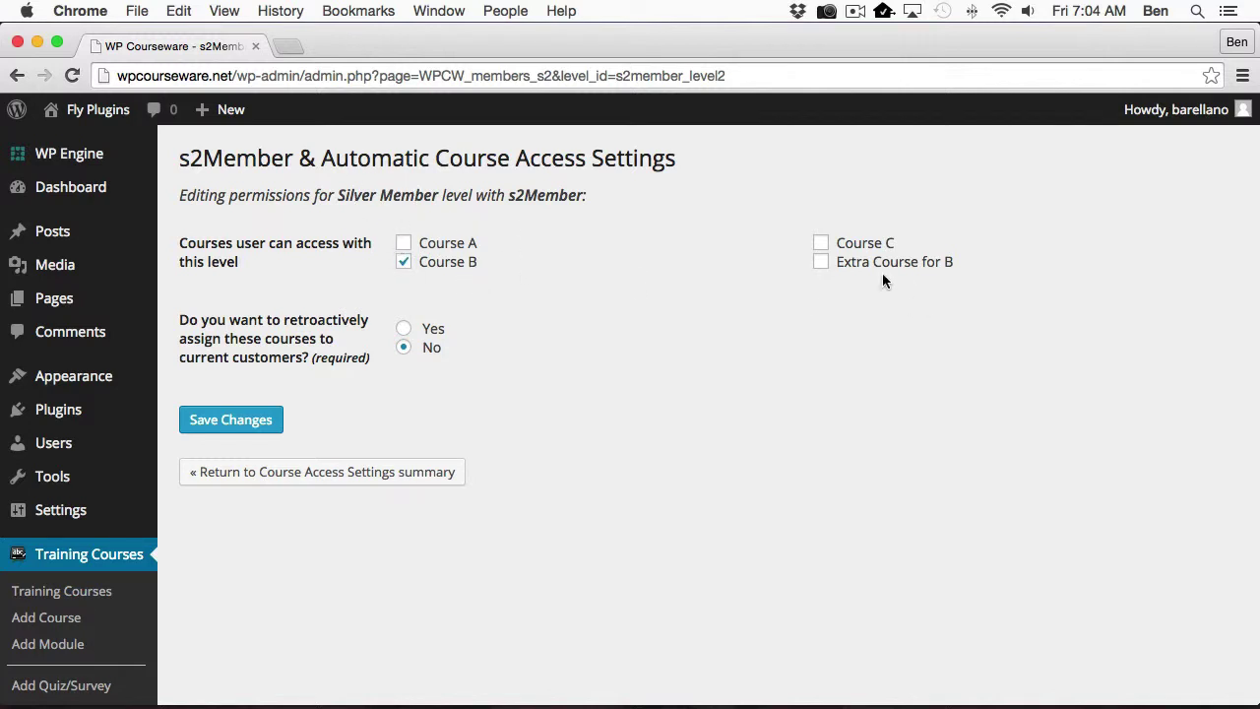
pyautogui.click(822, 244)
pyautogui.click(821, 245)
pyautogui.click(218, 425)
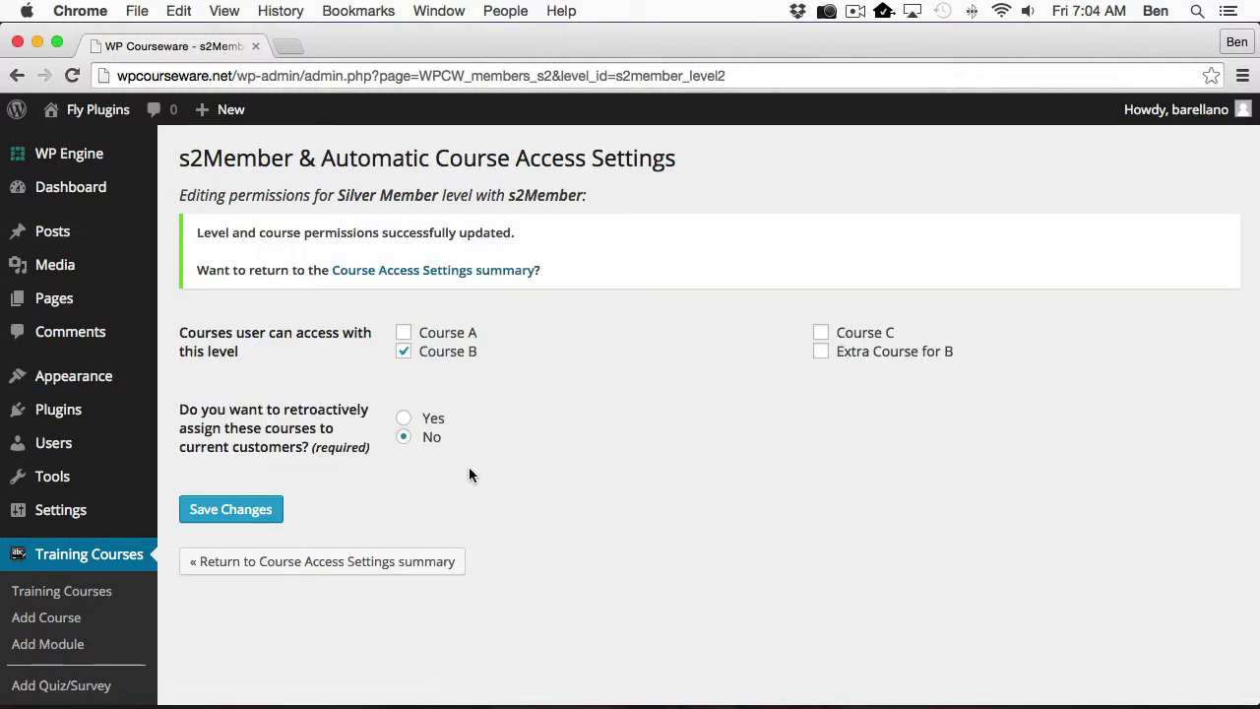
pyautogui.click(292, 563)
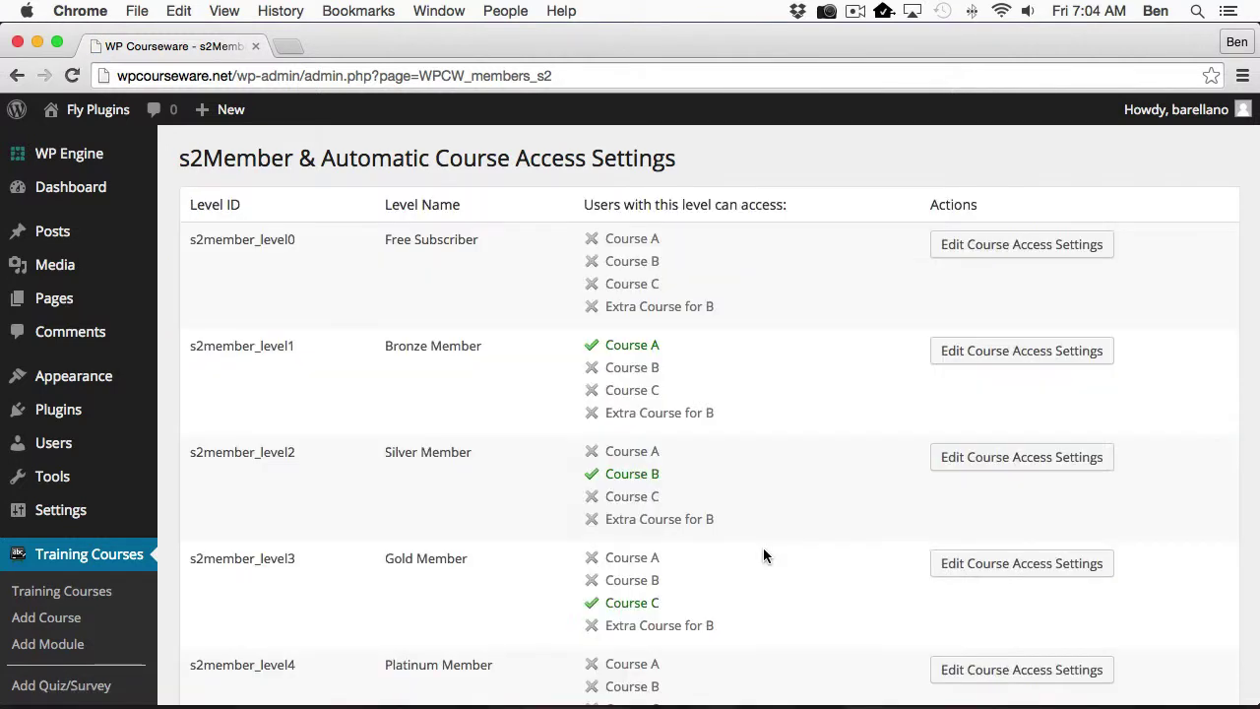
pyautogui.scroll(-2, 728, 345)
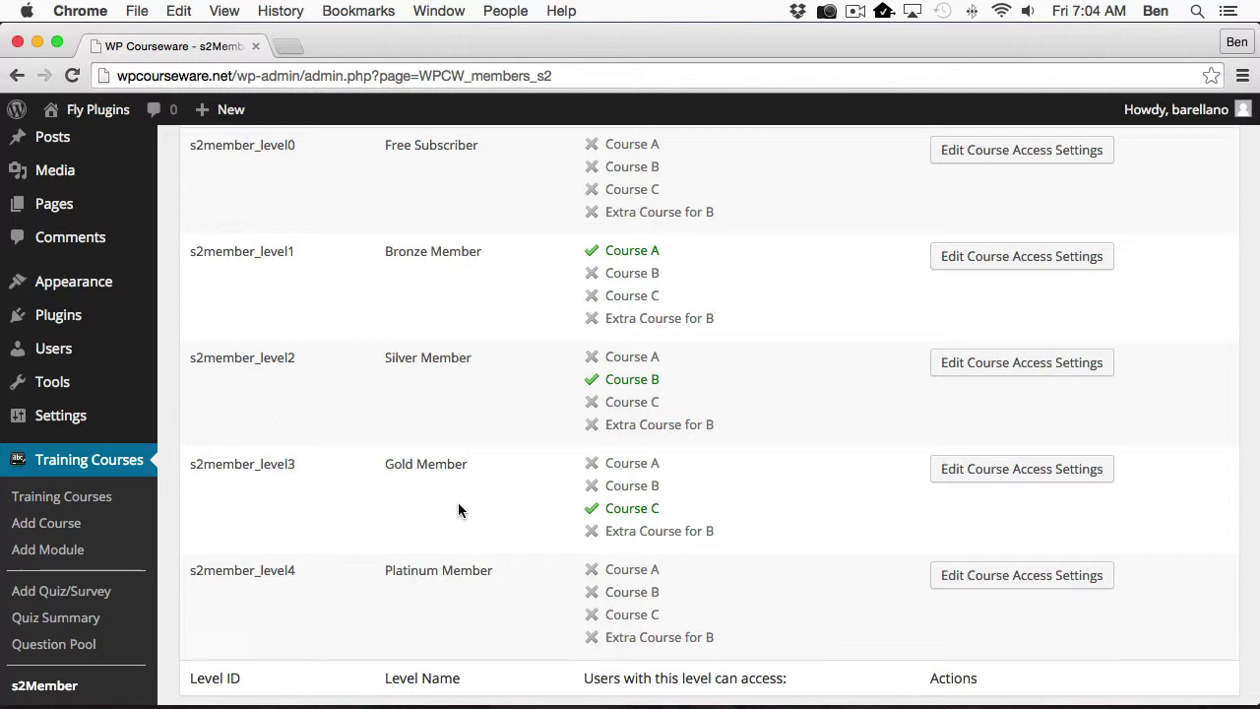
pyautogui.scroll(2, 458, 510)
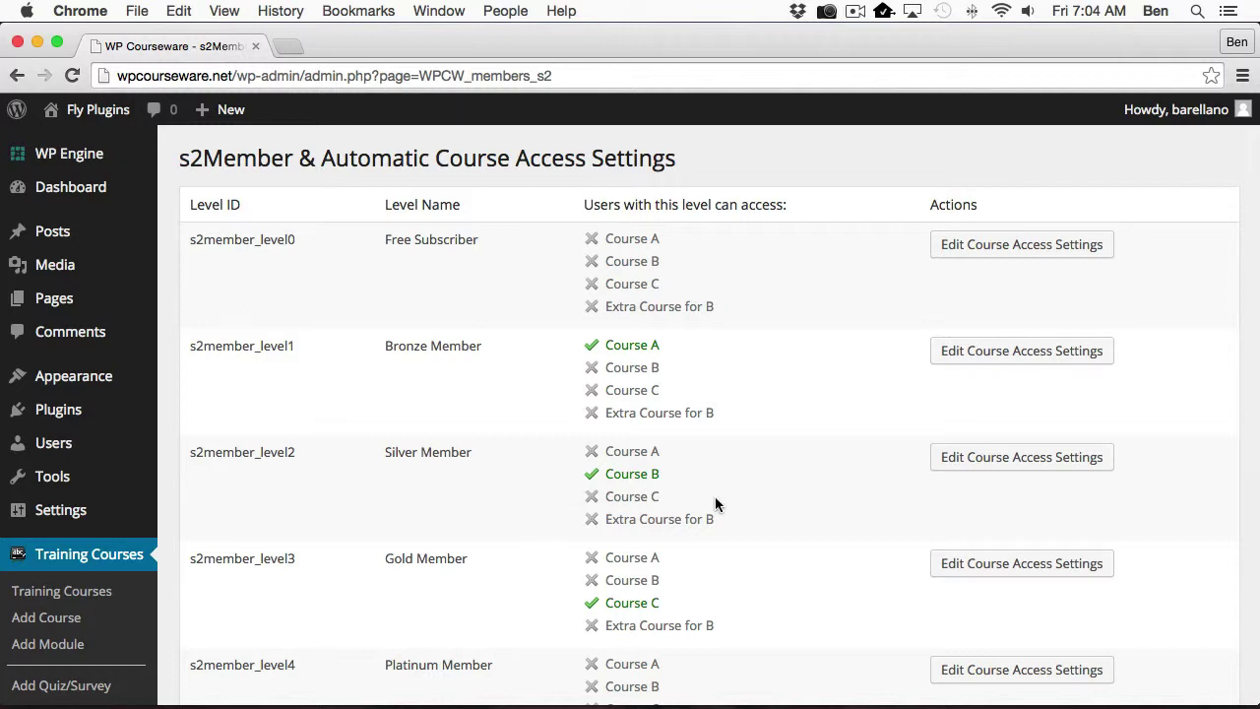
# In Firefox, enter the buyer's first and last name on the Level 1 signup form.
pyautogui.press('cmd+Tab')
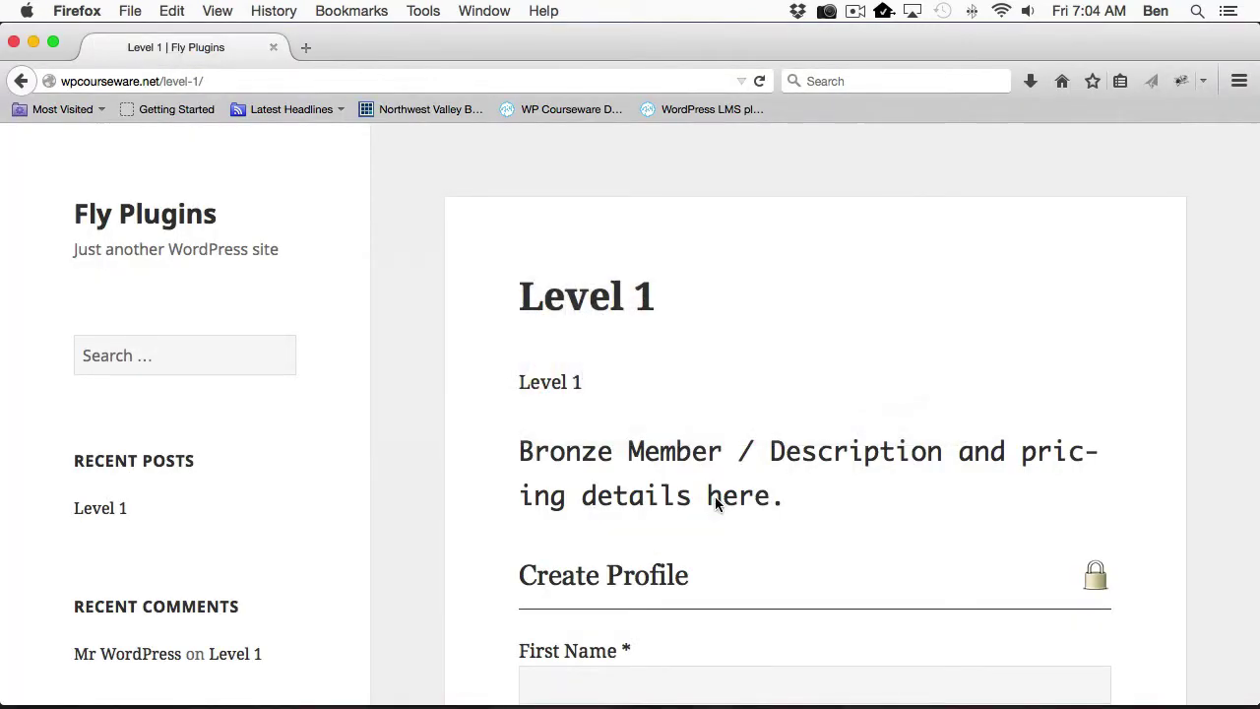
pyautogui.scroll(-8, 715, 496)
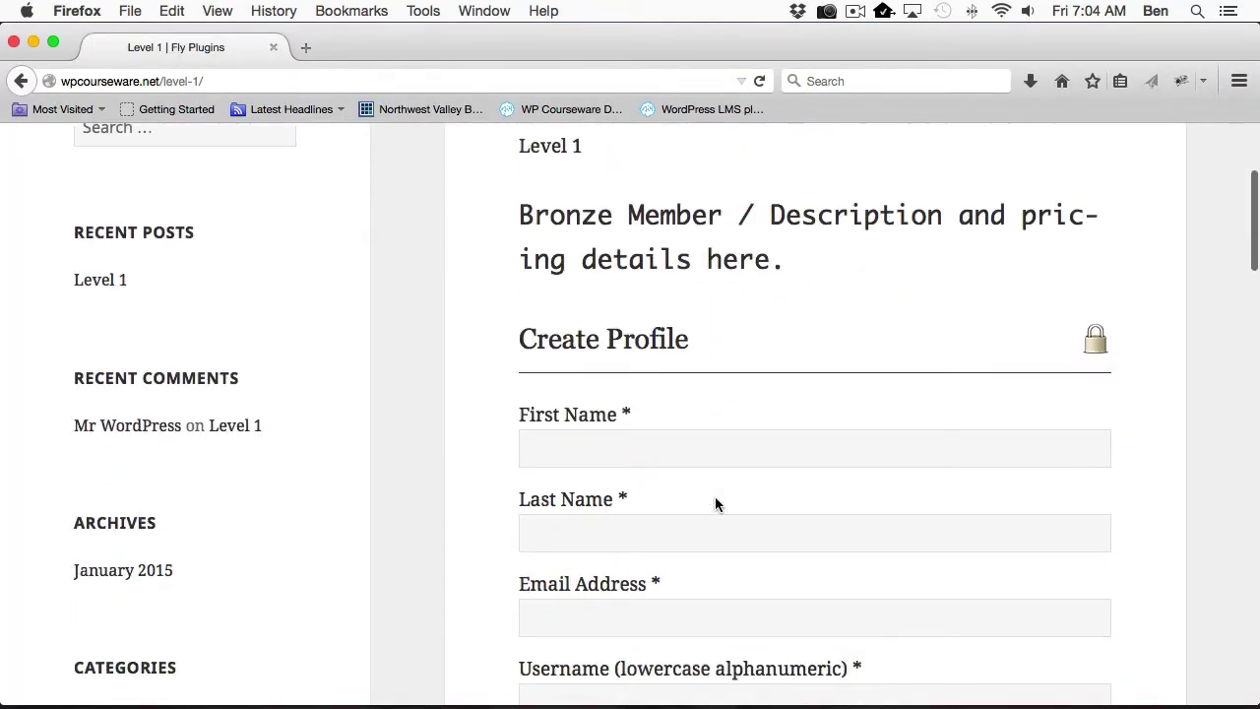
pyautogui.scroll(-1, 714, 496)
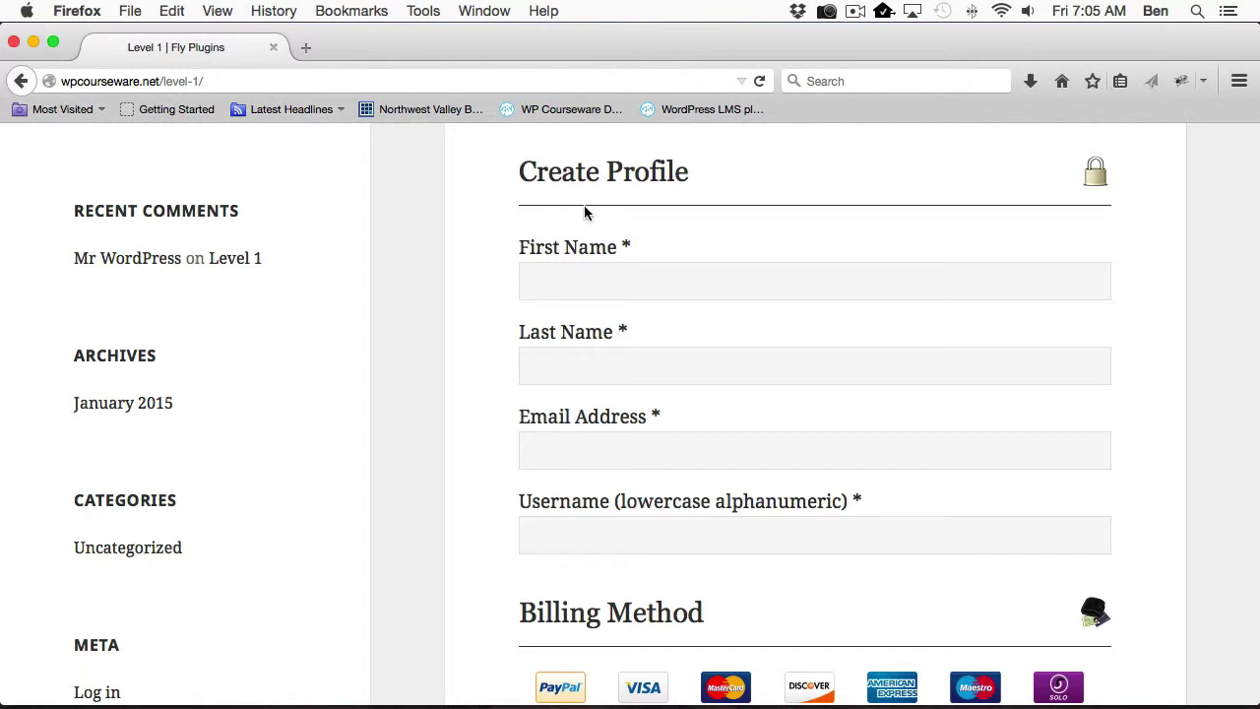
pyautogui.click(563, 283)
pyautogui.write('Jim')
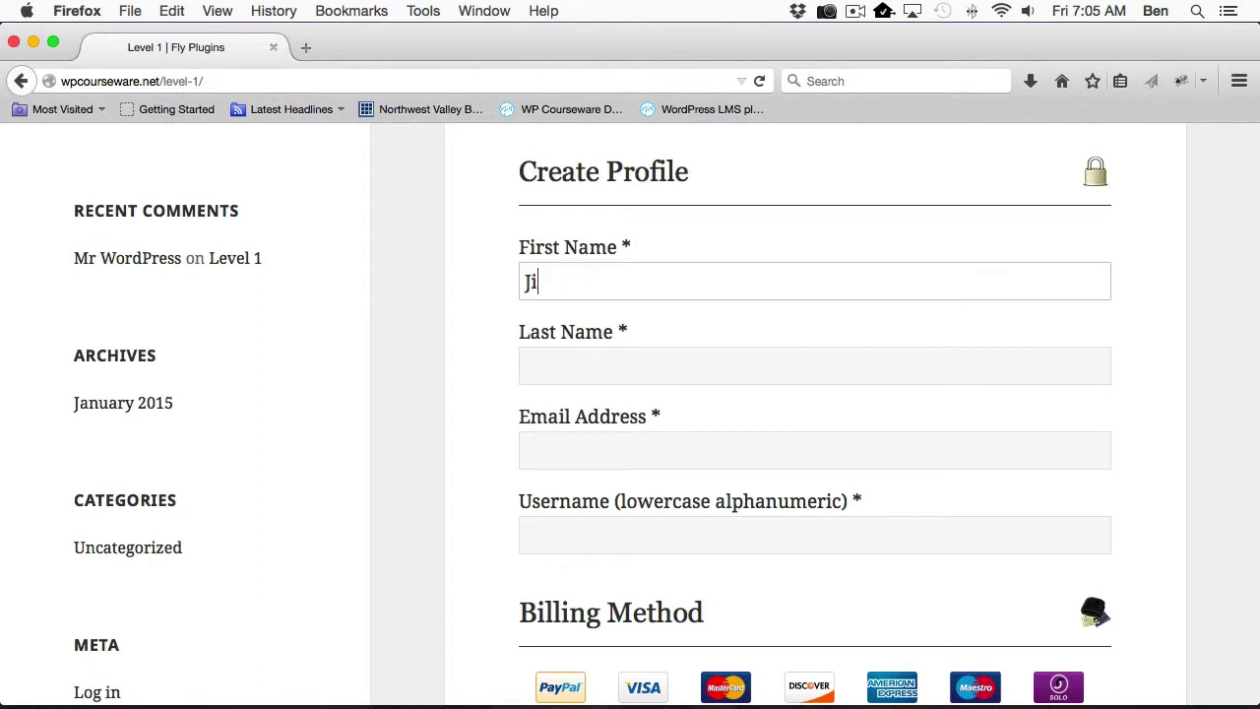
pyautogui.press('Tab')
pyautogui.write('Jim')
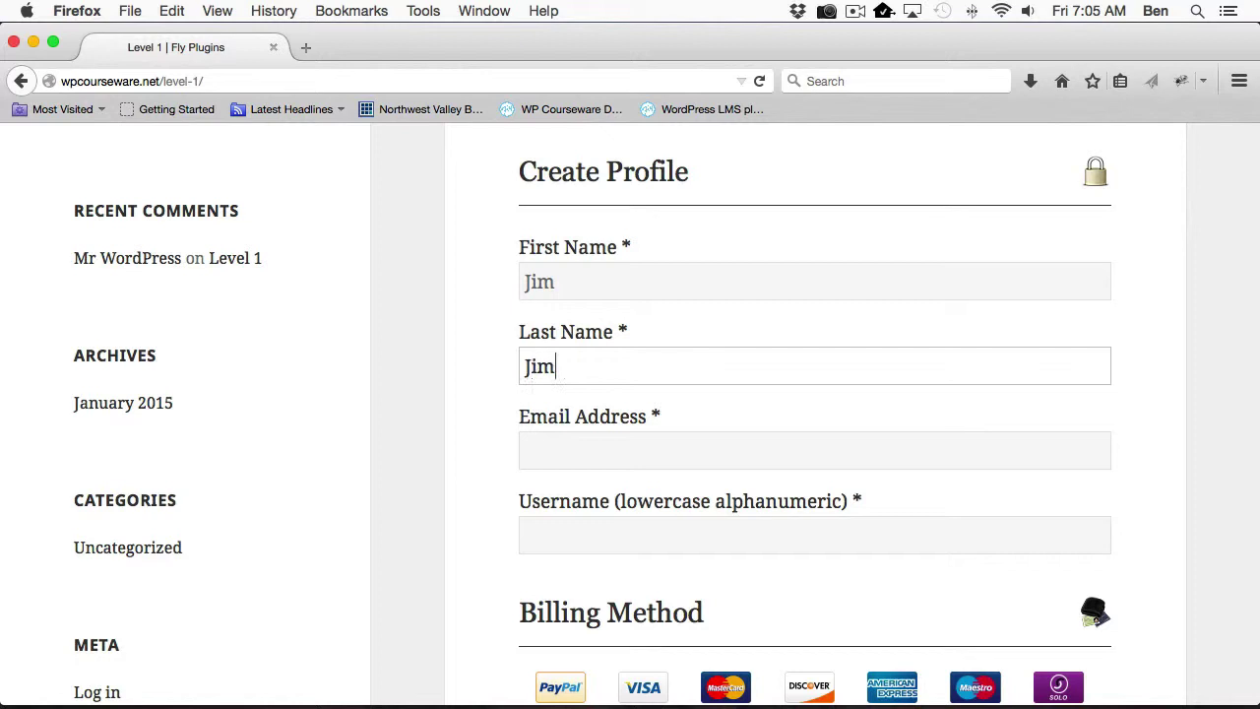
# Fill in the buyer's e-mail address and username, and choose PayPal billing.
pyautogui.press('Tab')
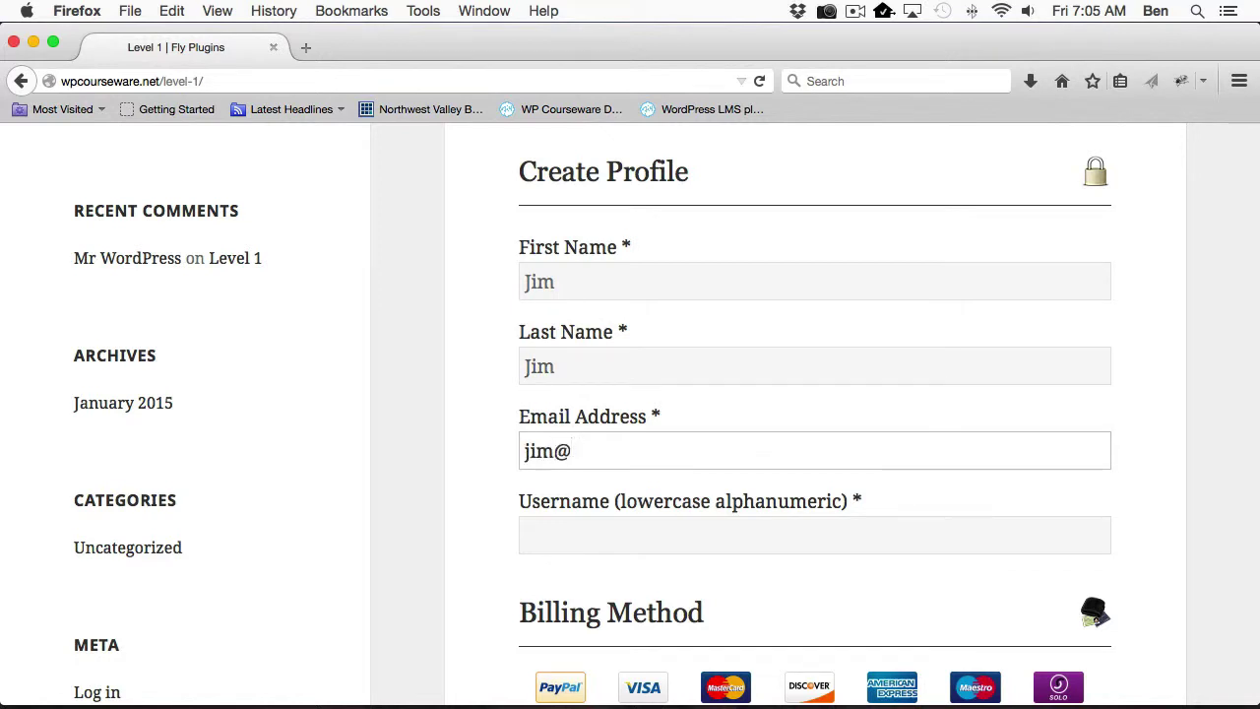
pyautogui.press('Tab')
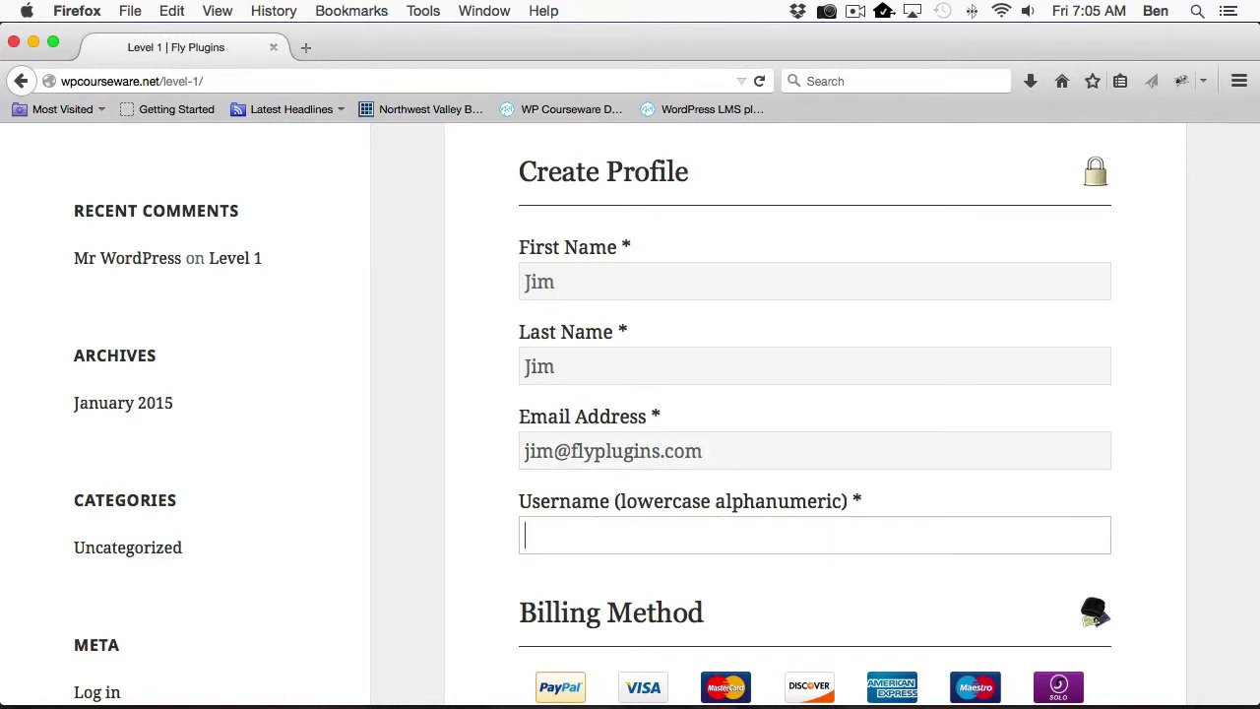
pyautogui.write('jim')
pyautogui.scroll(-5, 582, 340)
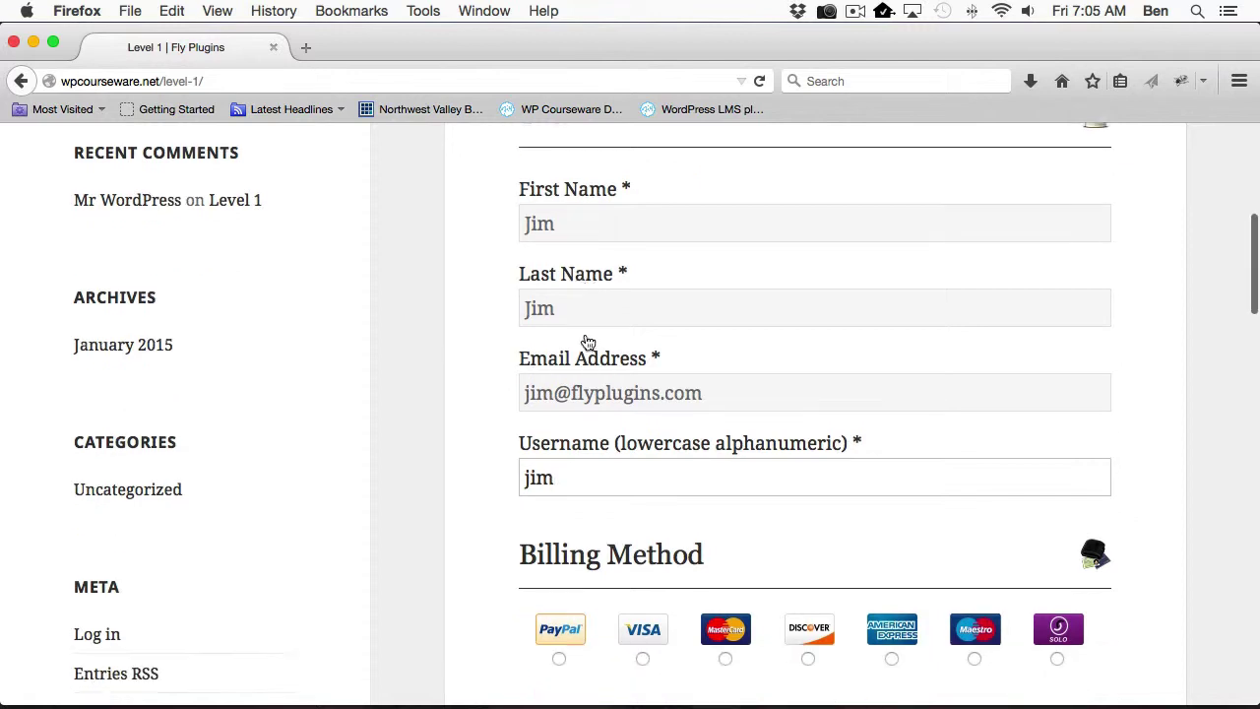
pyautogui.click(558, 452)
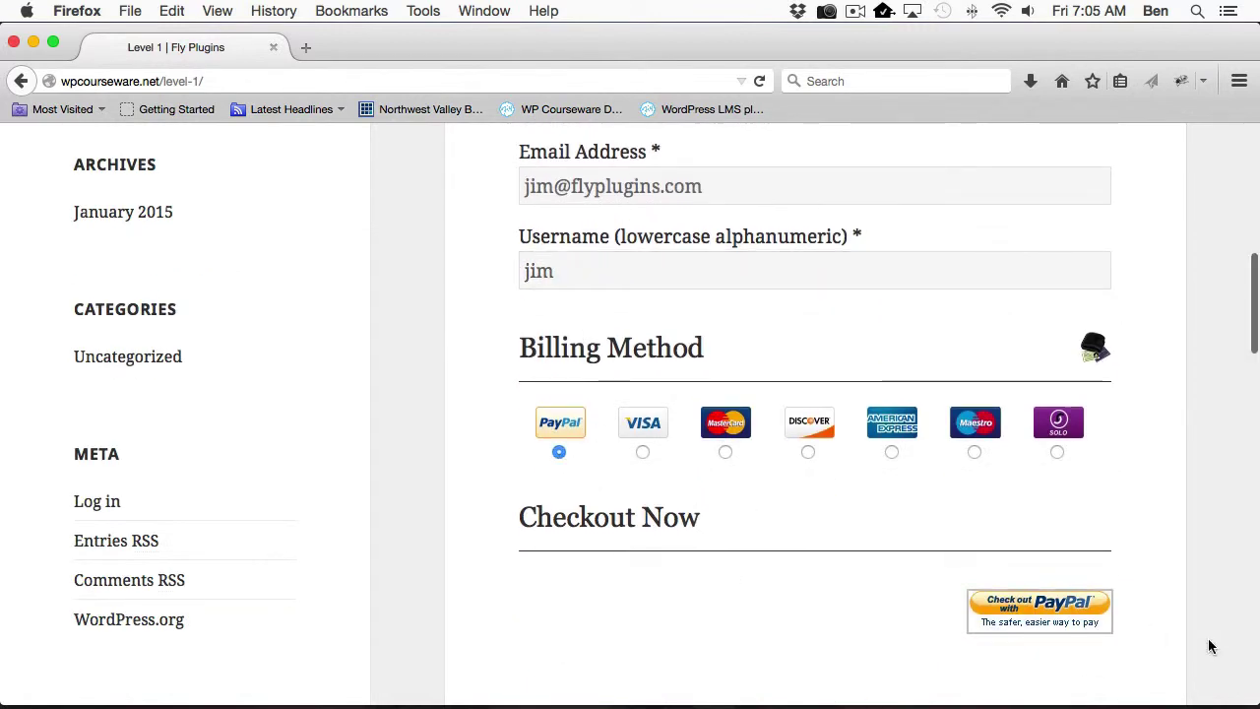
# Check out with PayPal Sandbox, log in as the sandbox buyer, and approve the Bronze payment.
pyautogui.click(1037, 612)
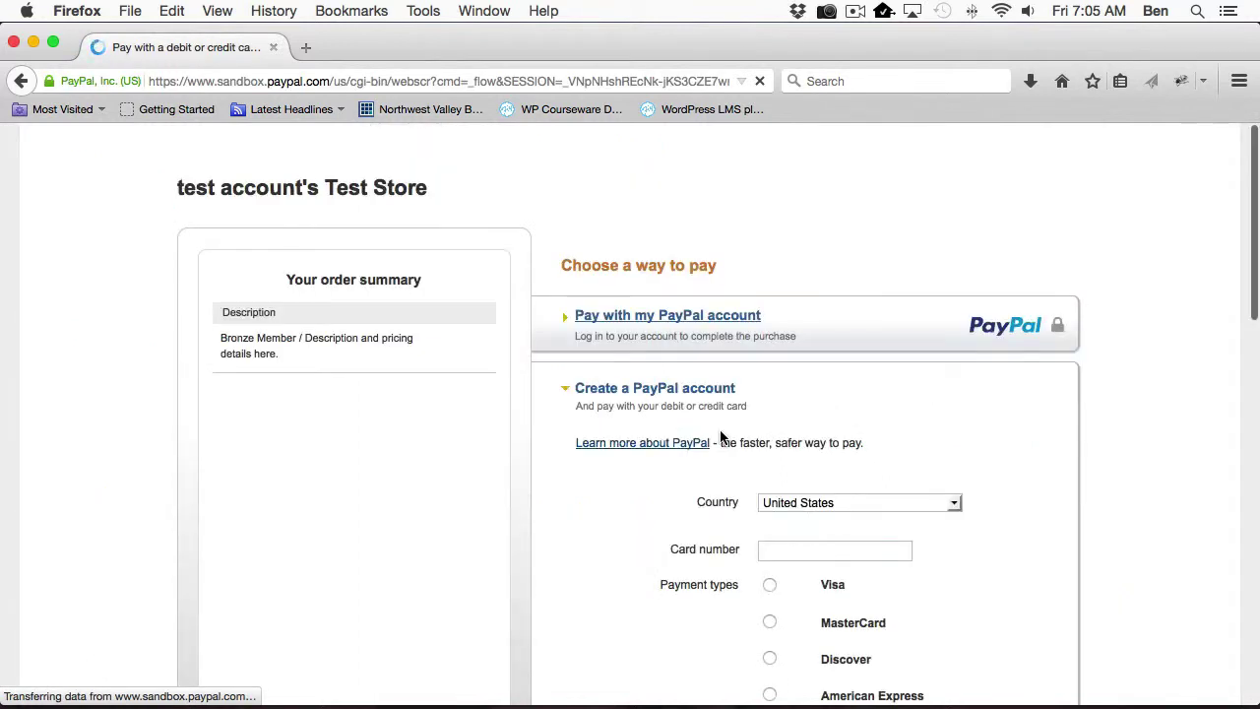
pyautogui.click(697, 317)
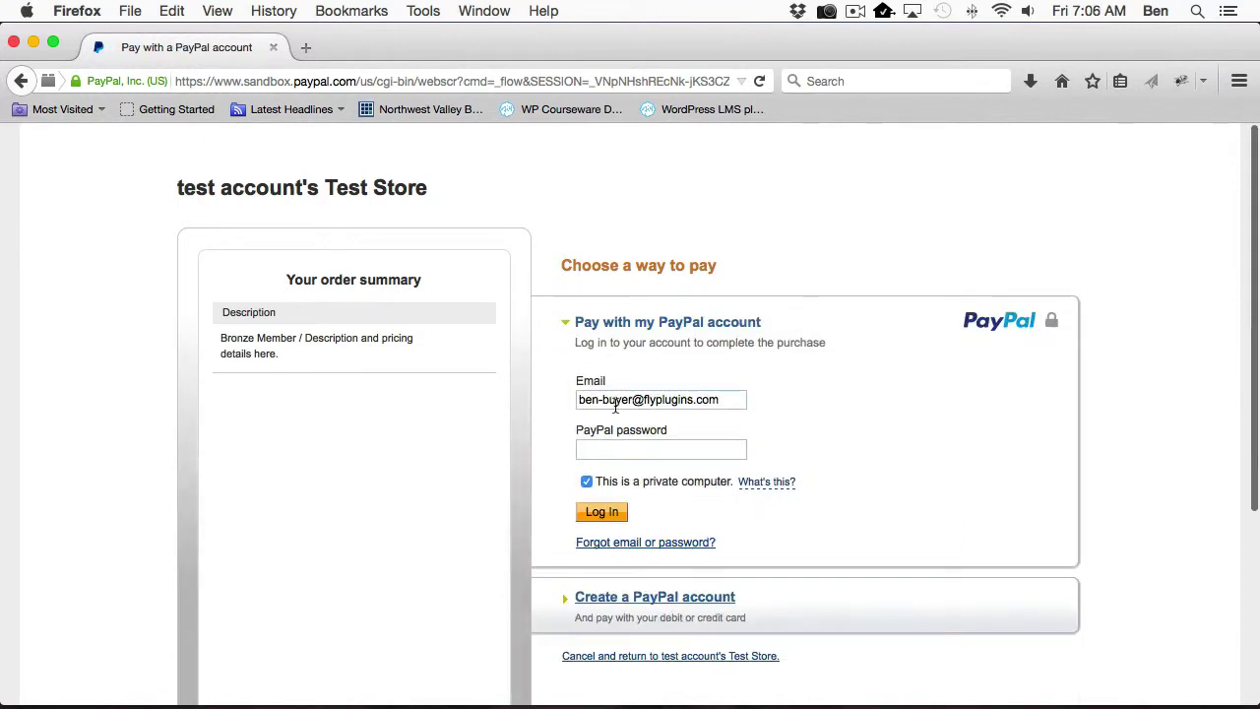
pyautogui.write('••')
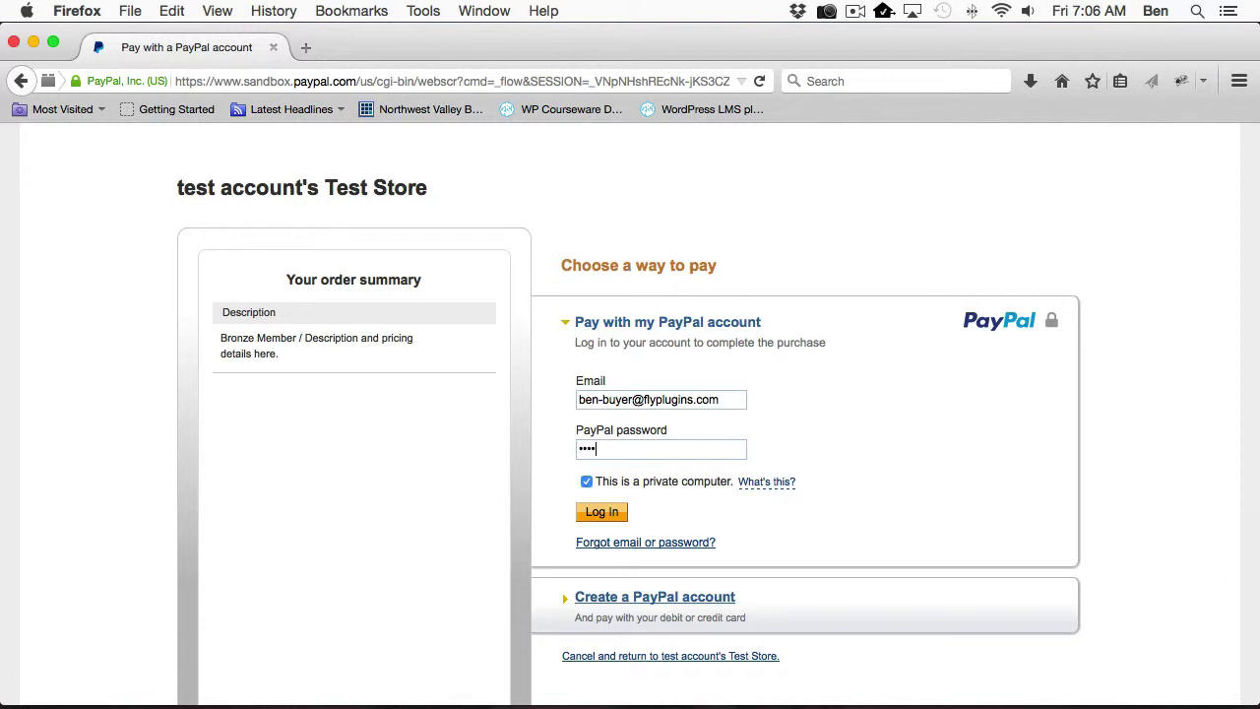
pyautogui.click(603, 512)
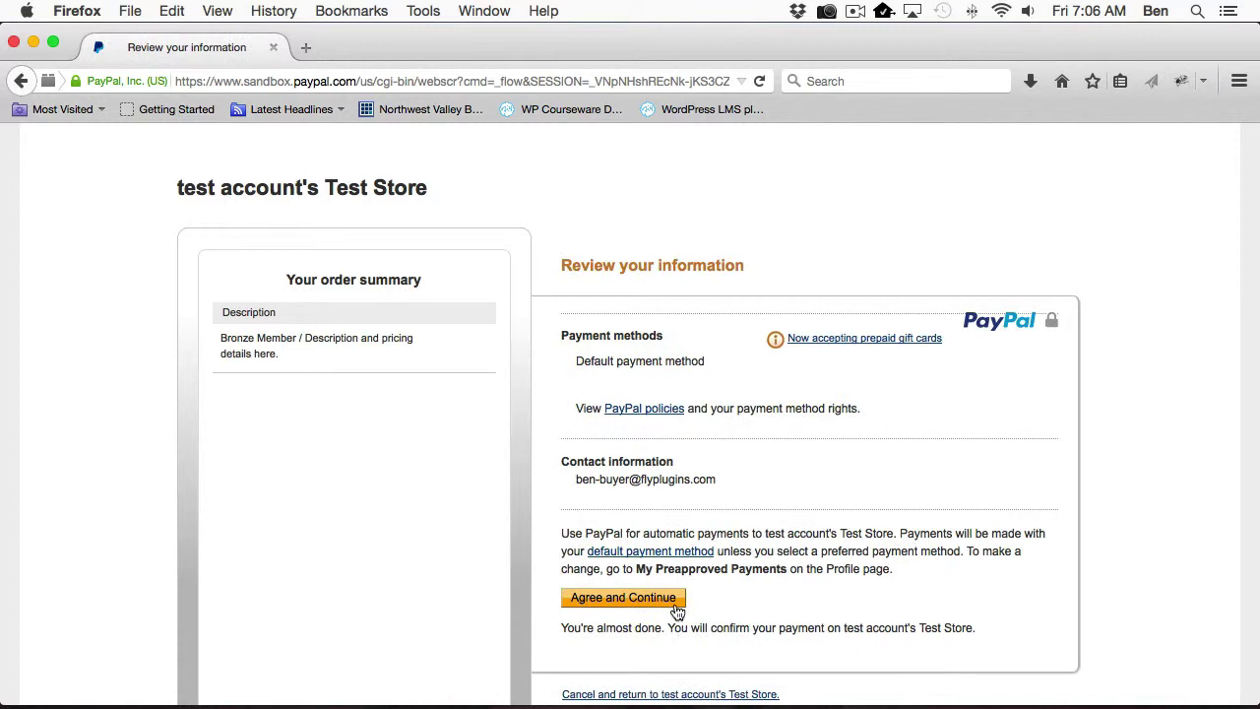
pyautogui.click(674, 606)
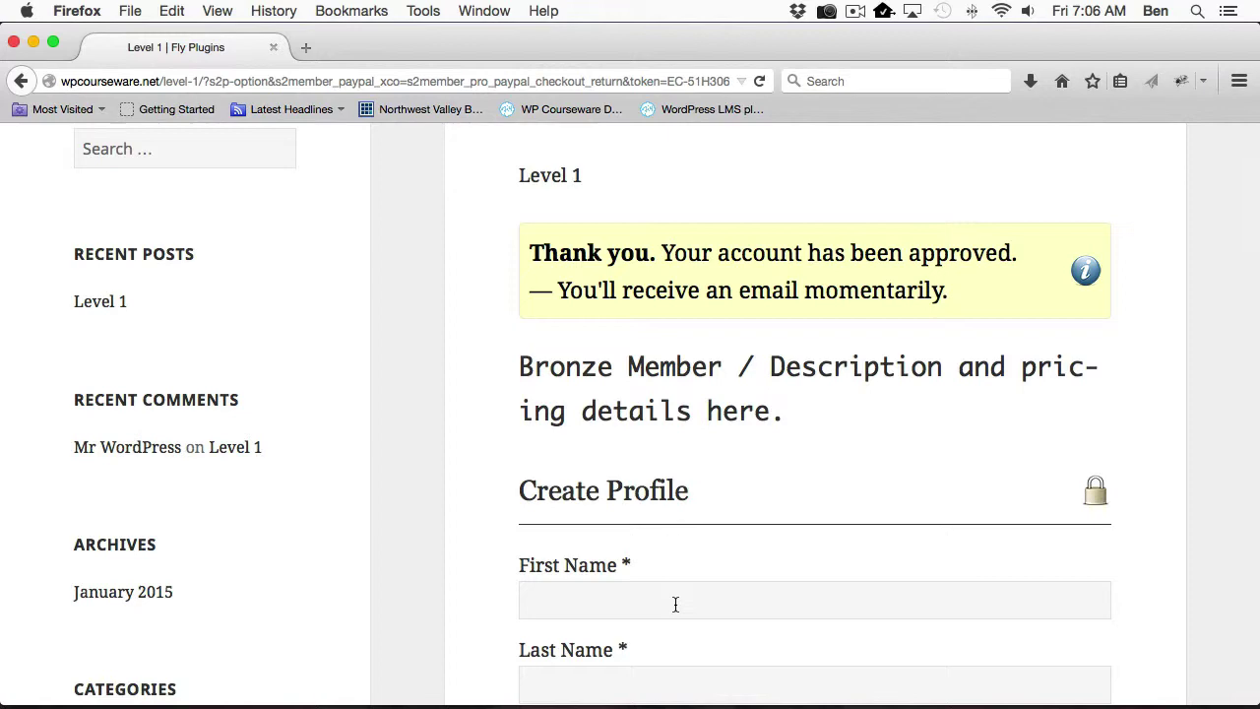
pyautogui.press('super+Tab')
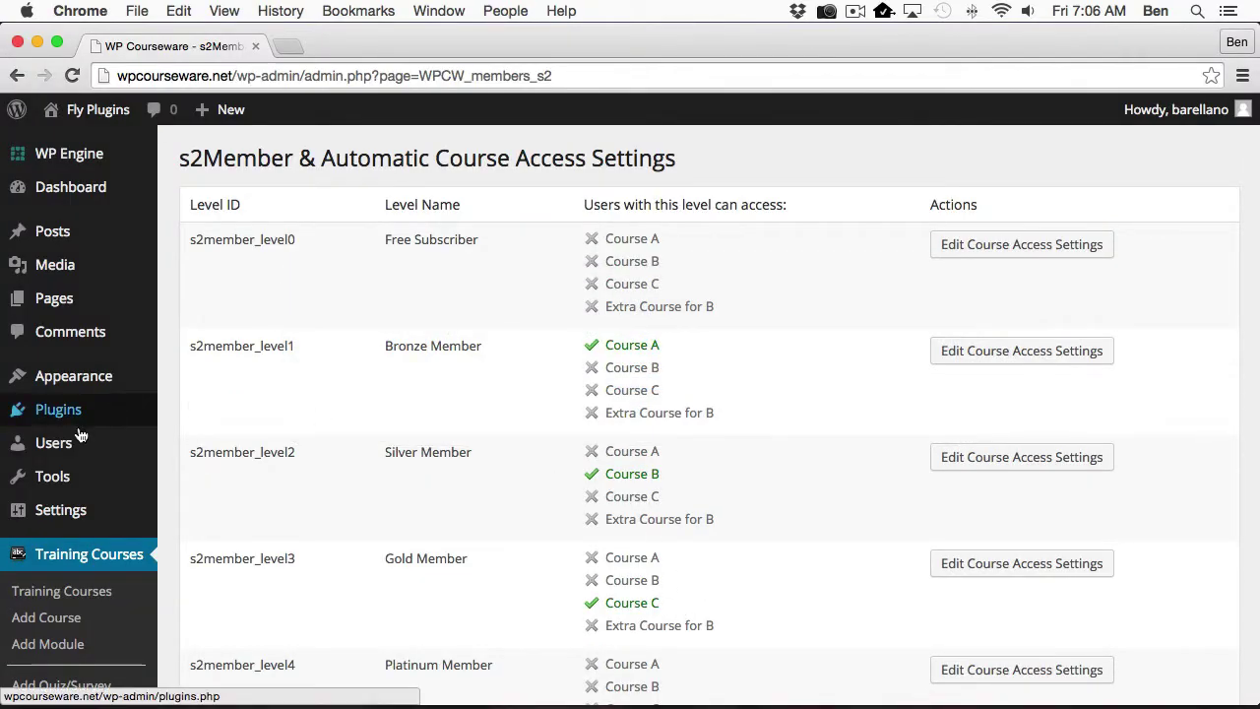
# Confirm in All Users that the new buyer is s2Member level 1, enrolled in Course A at 0%.
pyautogui.click(54, 452)
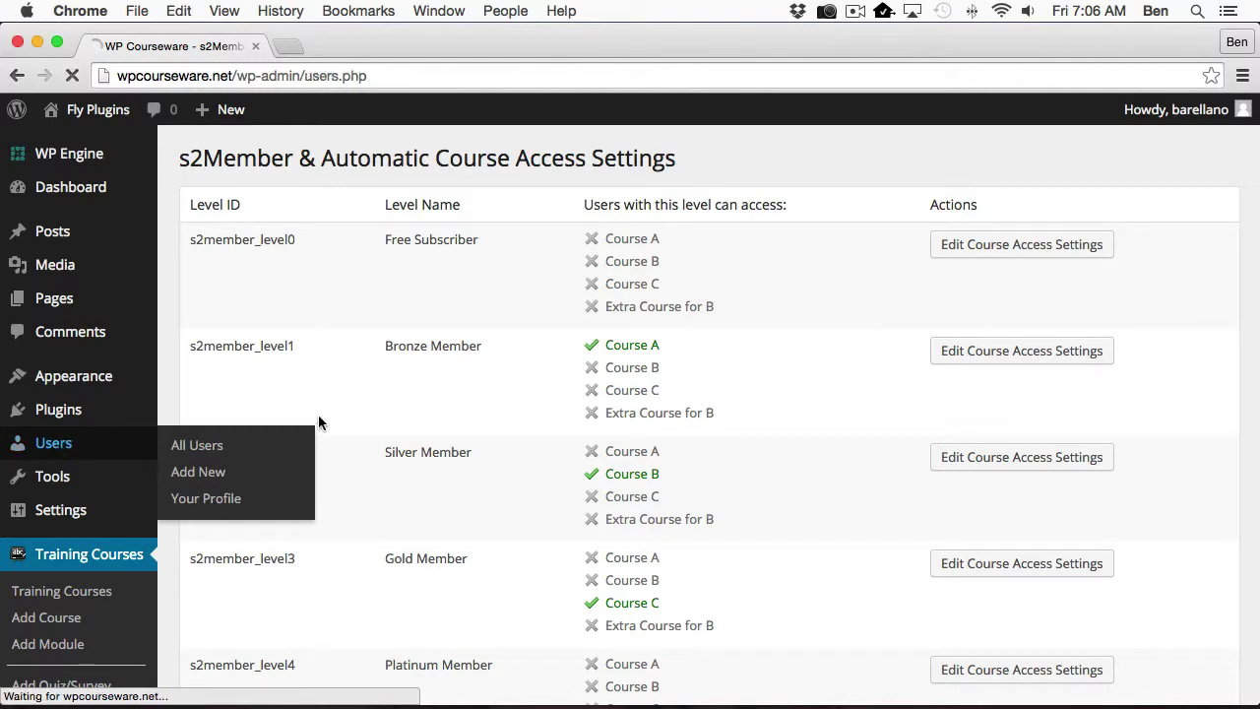
pyautogui.moveTo(422, 431)
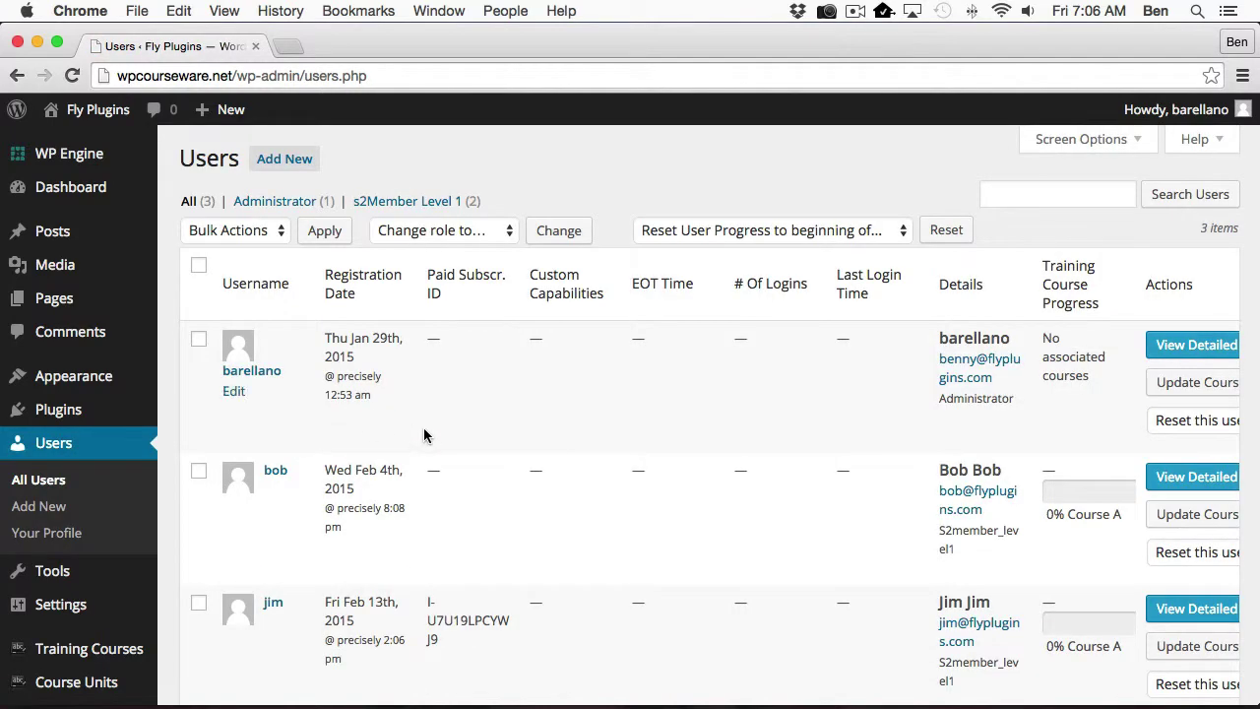
pyautogui.scroll(-2, 424, 436)
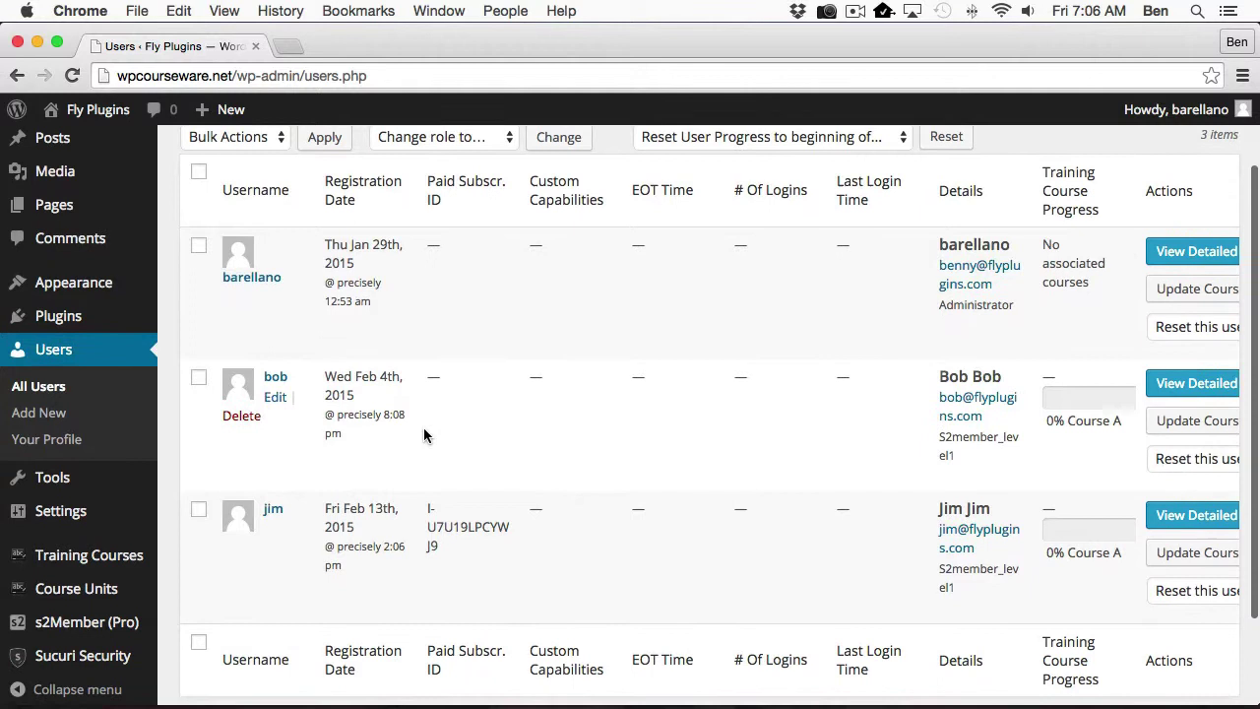
pyautogui.moveTo(462, 542)
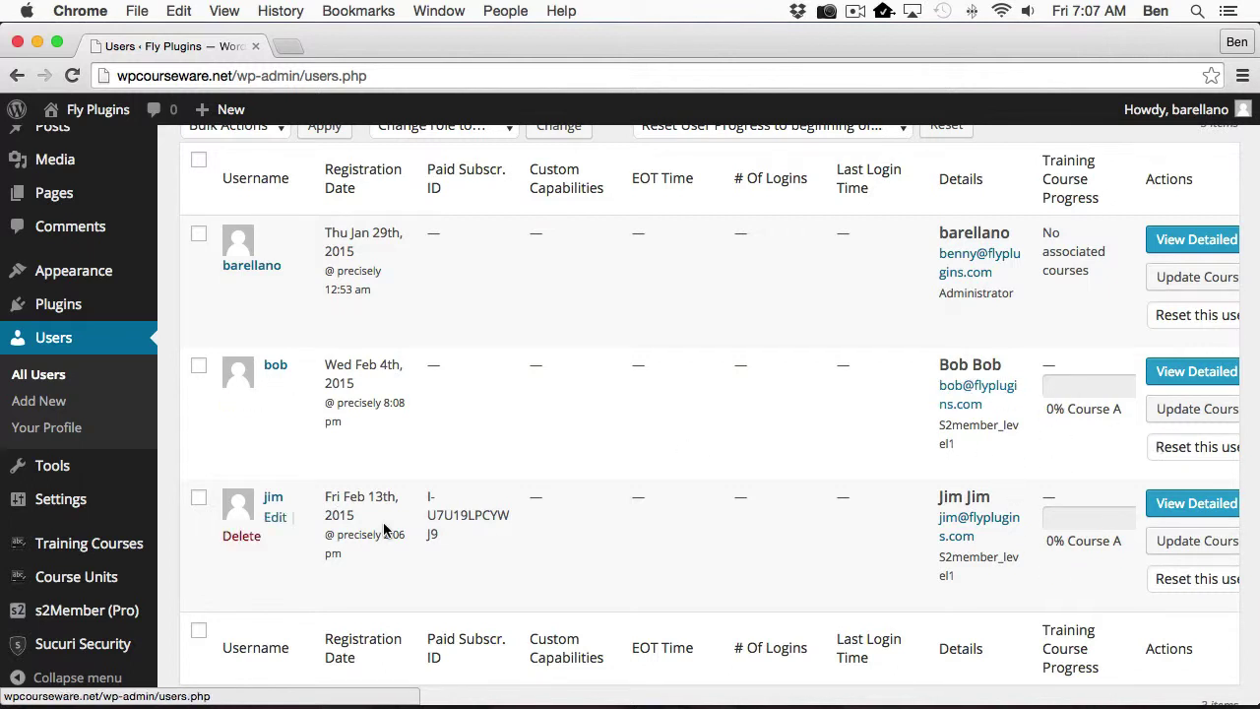
pyautogui.scroll(-2, 78, 542)
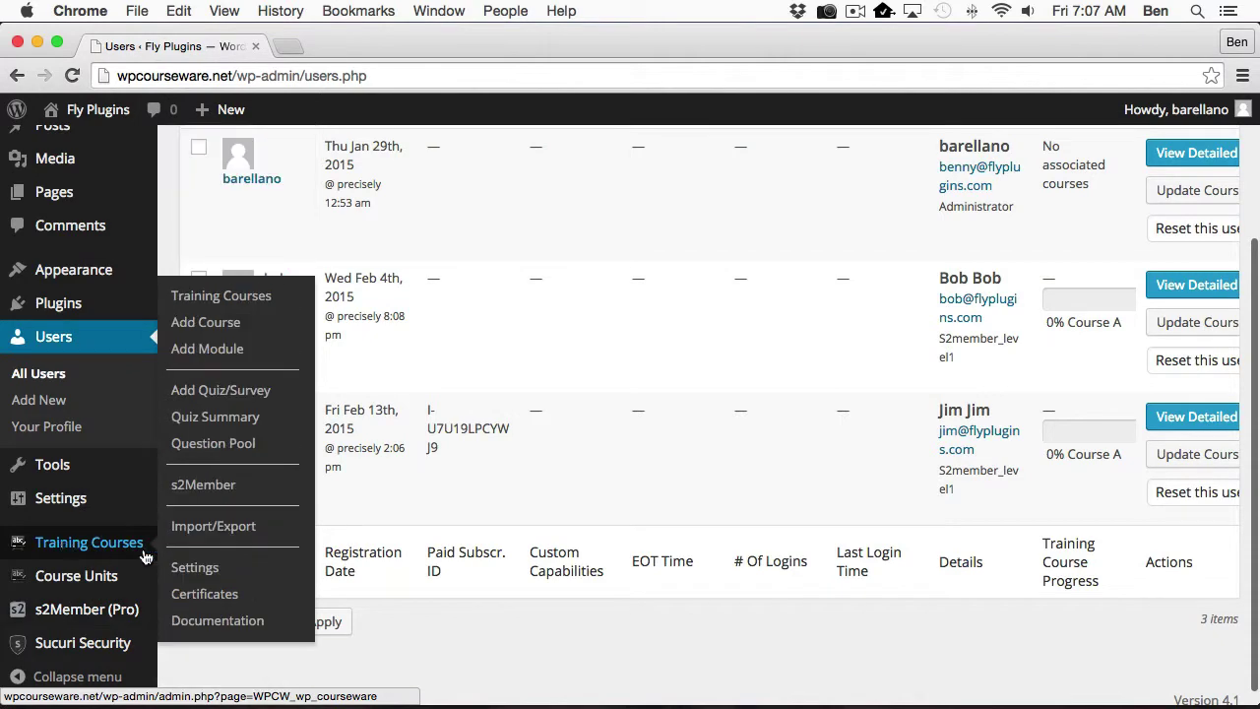
# Open the s2Member course access settings and edit the Bronze Member level.
pyautogui.click(202, 484)
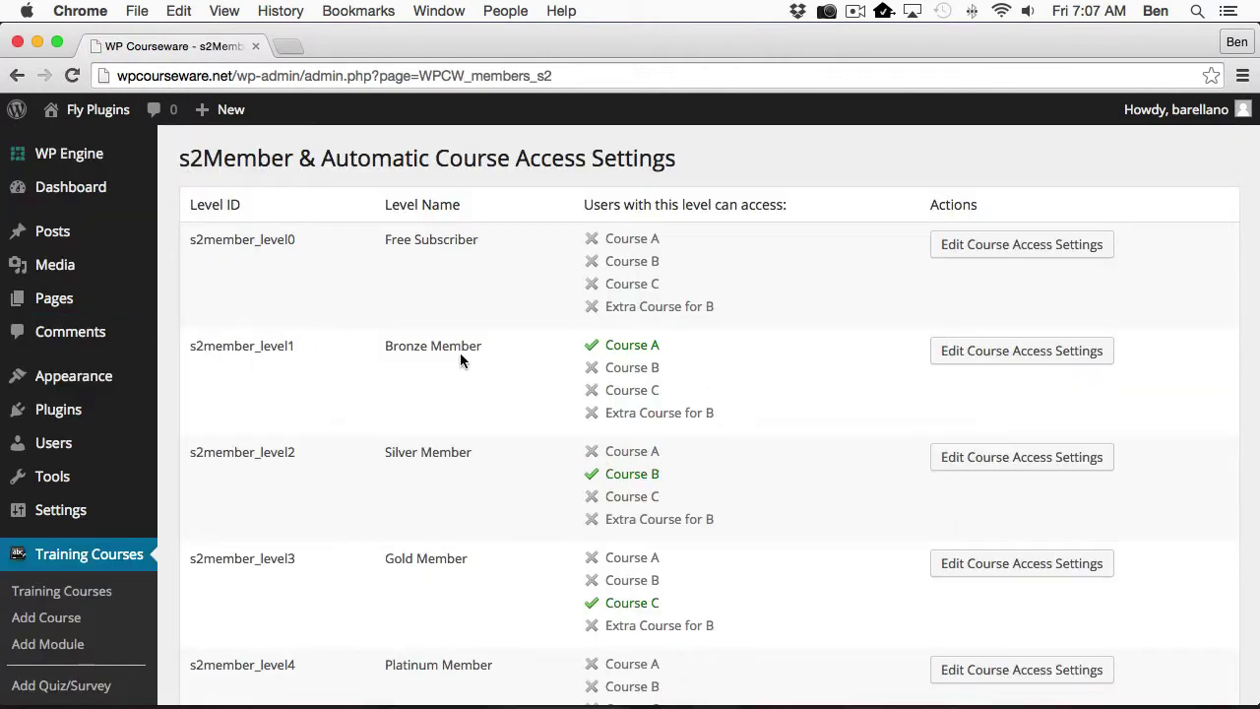
pyautogui.click(1000, 360)
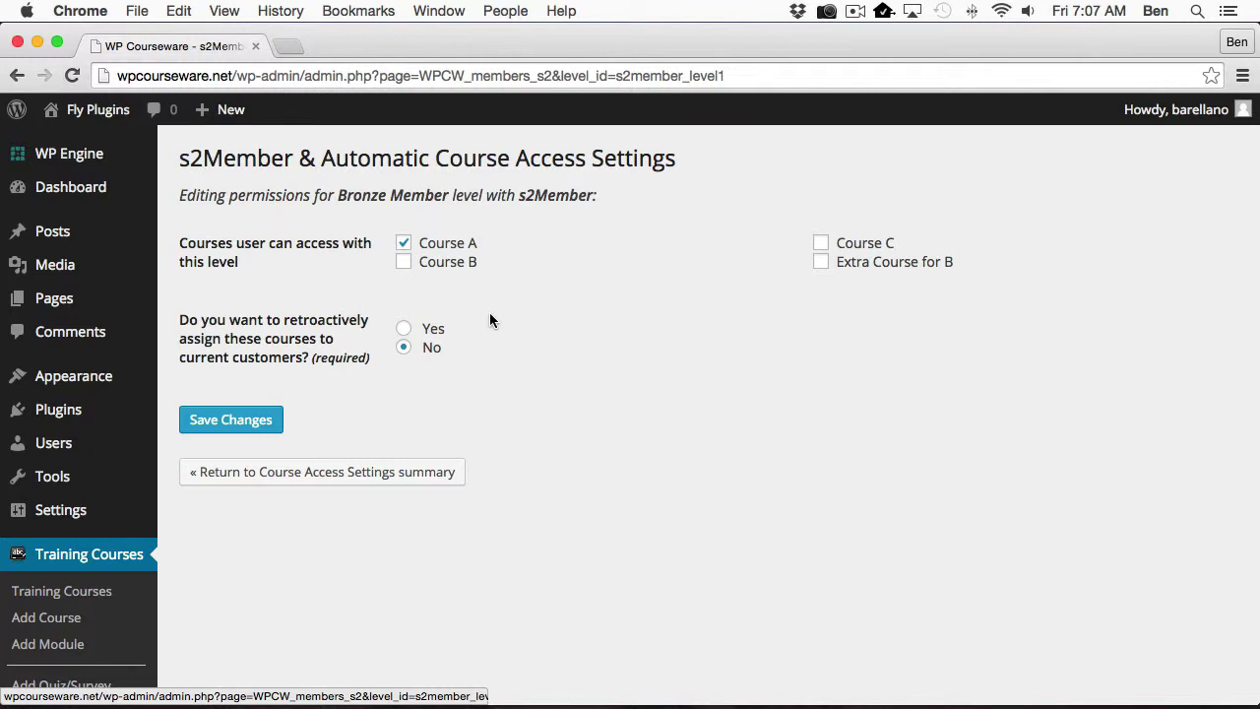
# Add Course B to the Bronze level, set retroactive assignment to Yes, and save.
pyautogui.click(404, 263)
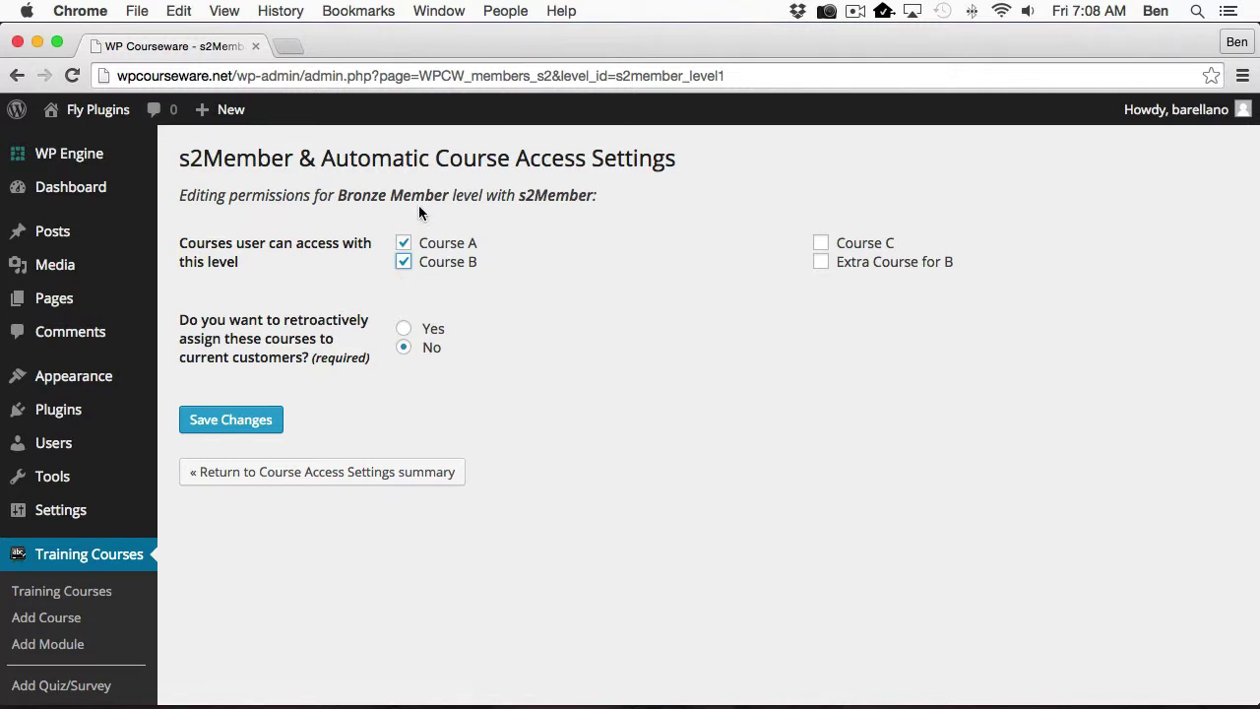
pyautogui.click(406, 330)
pyautogui.click(246, 421)
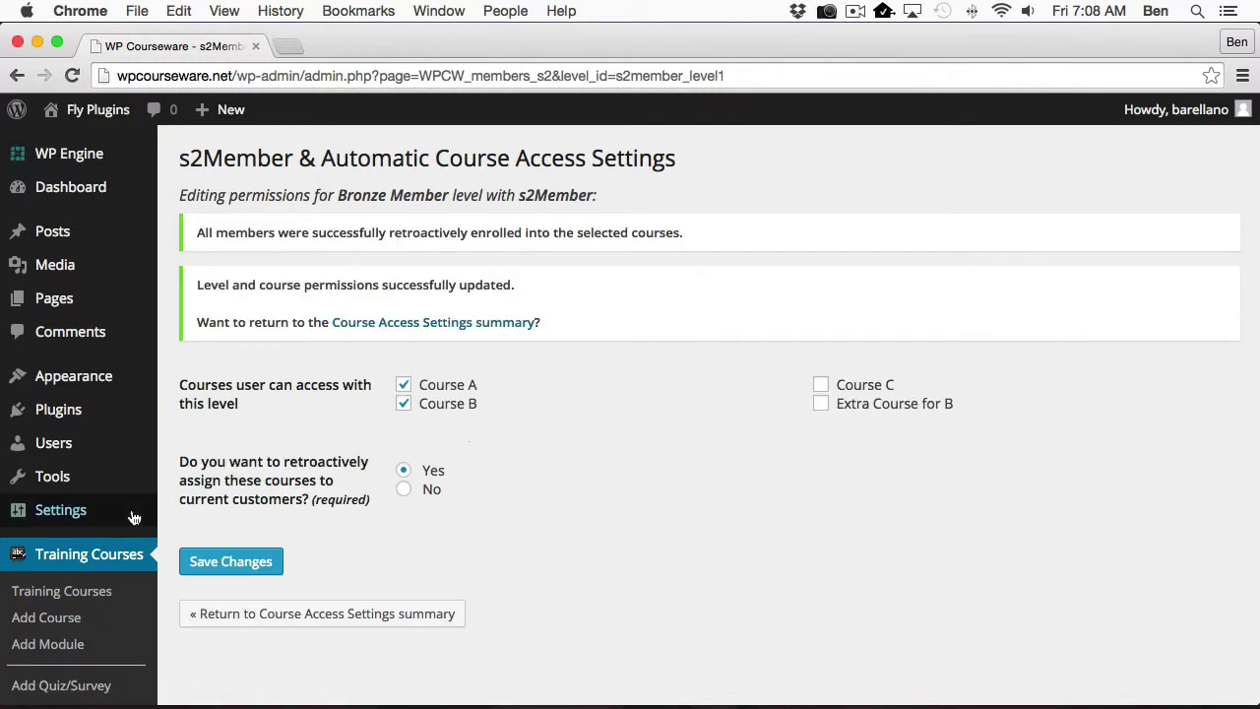
# Check the Users list's Training Course Progress column, showing both Bronze members in Course A and Course B at 0%.
pyautogui.click(59, 448)
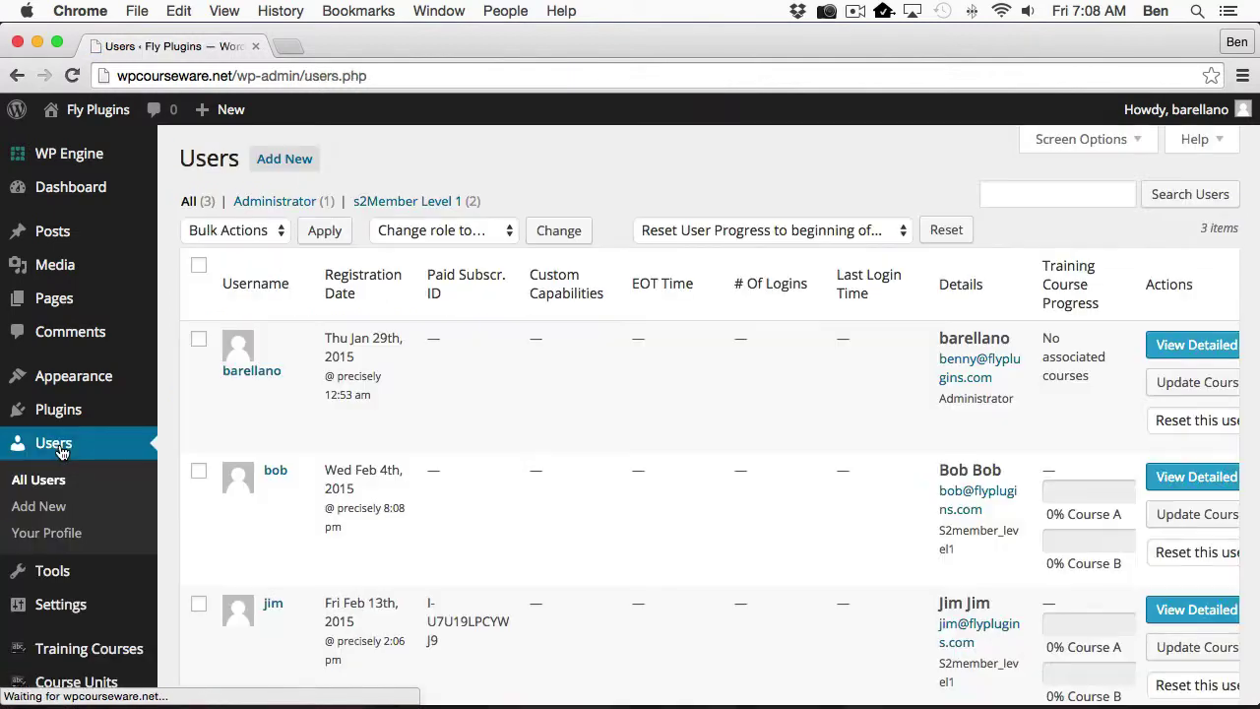
pyautogui.scroll(-1, 652, 501)
pyautogui.scroll(-5, 653, 501)
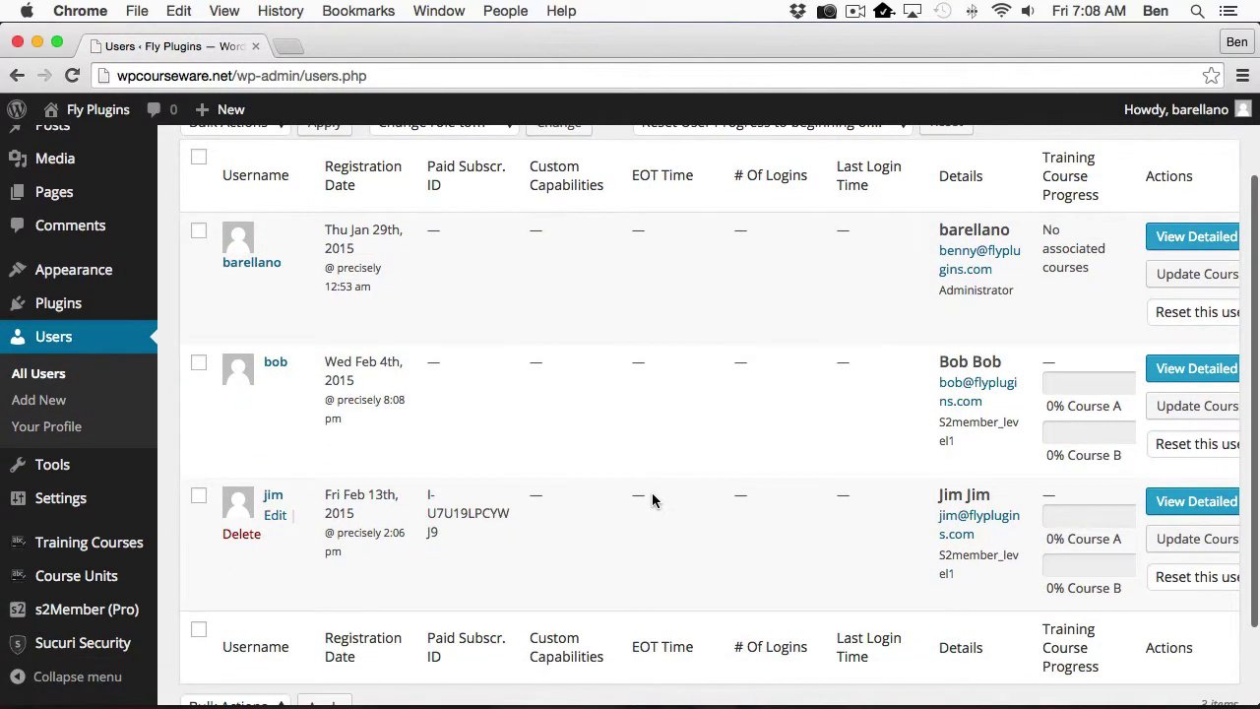